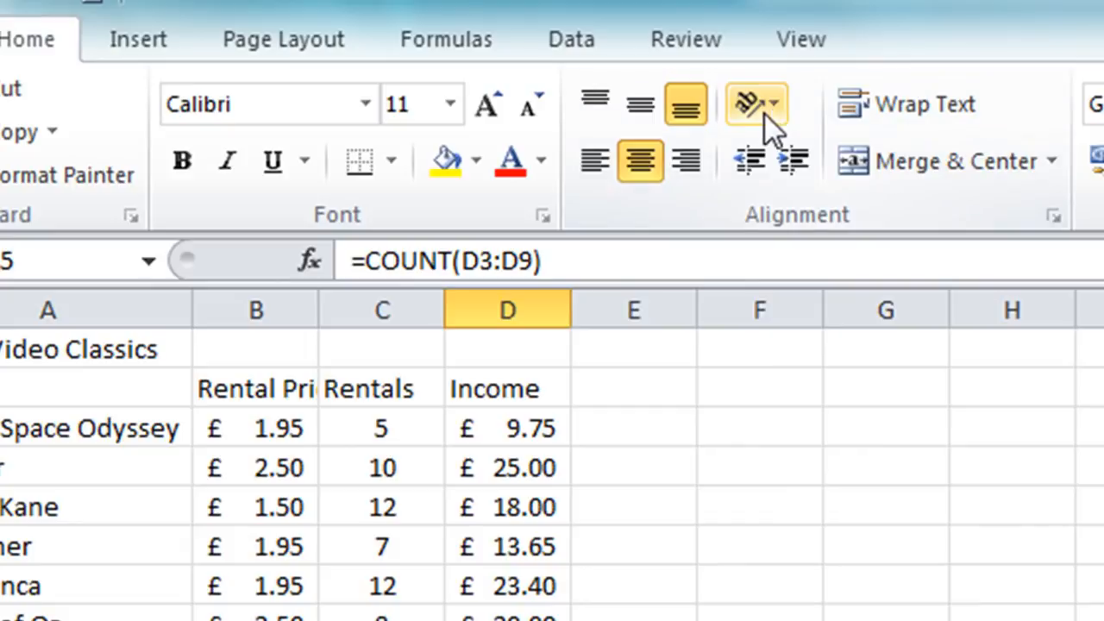
left_click(773, 99)
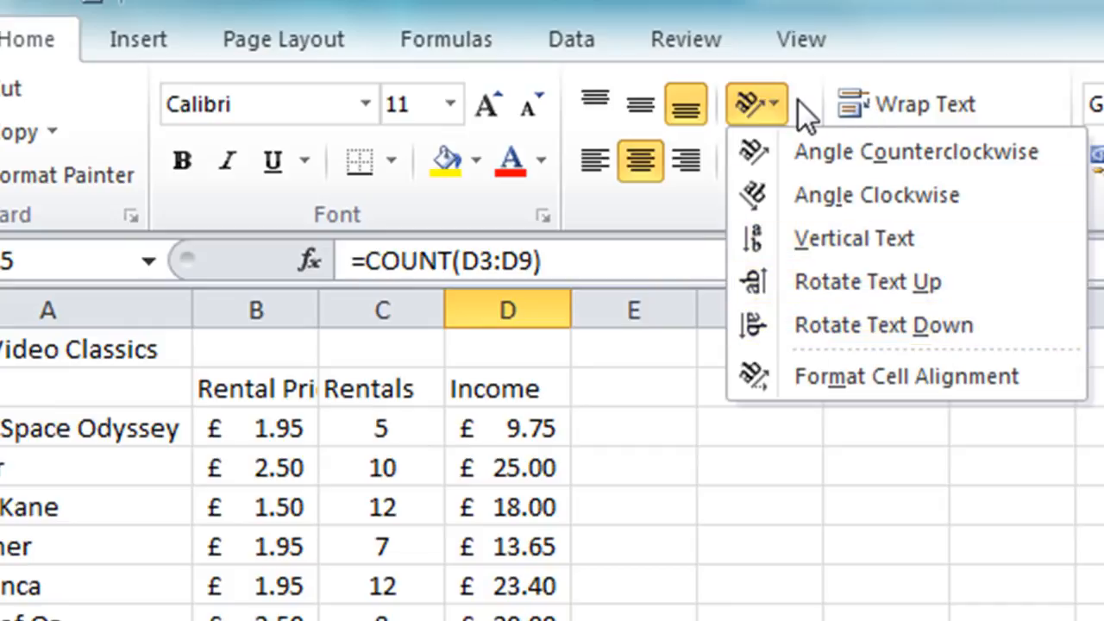
left_click(770, 105)
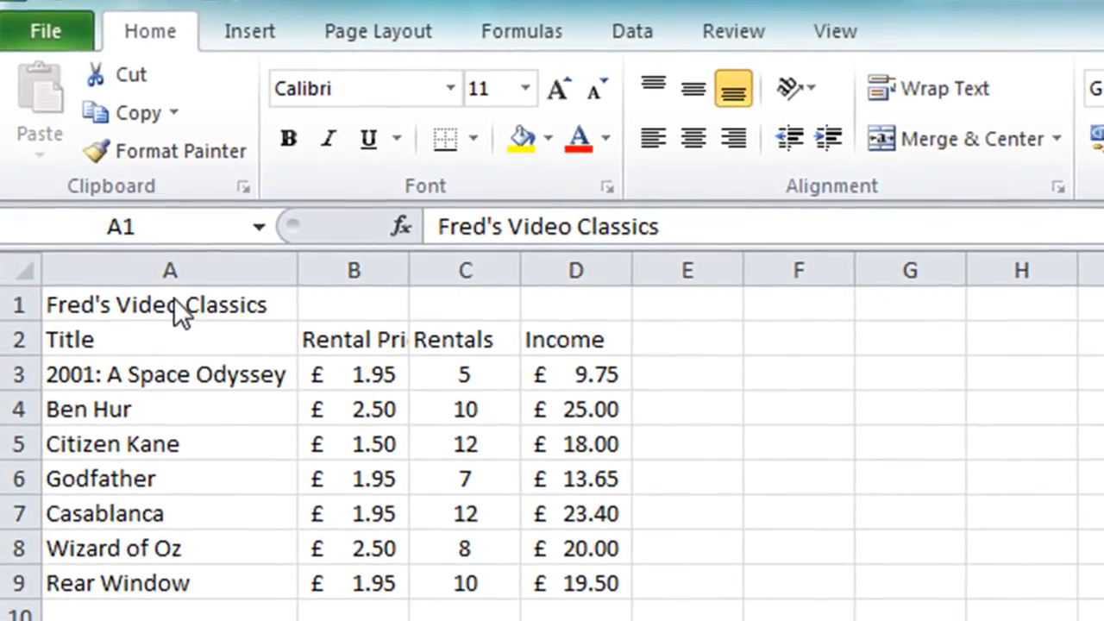
Move the title "Fred's Video Classics" from A1 to B1 and merge and center it across A1:D1
left_click(173, 298)
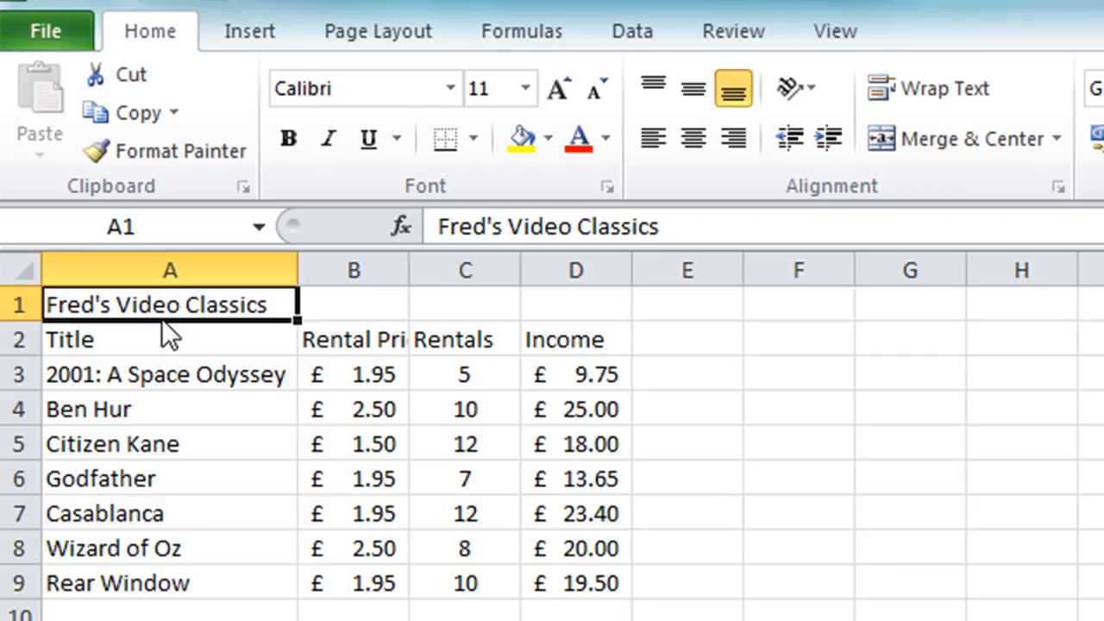
left_click_drag(273, 297, 320, 296)
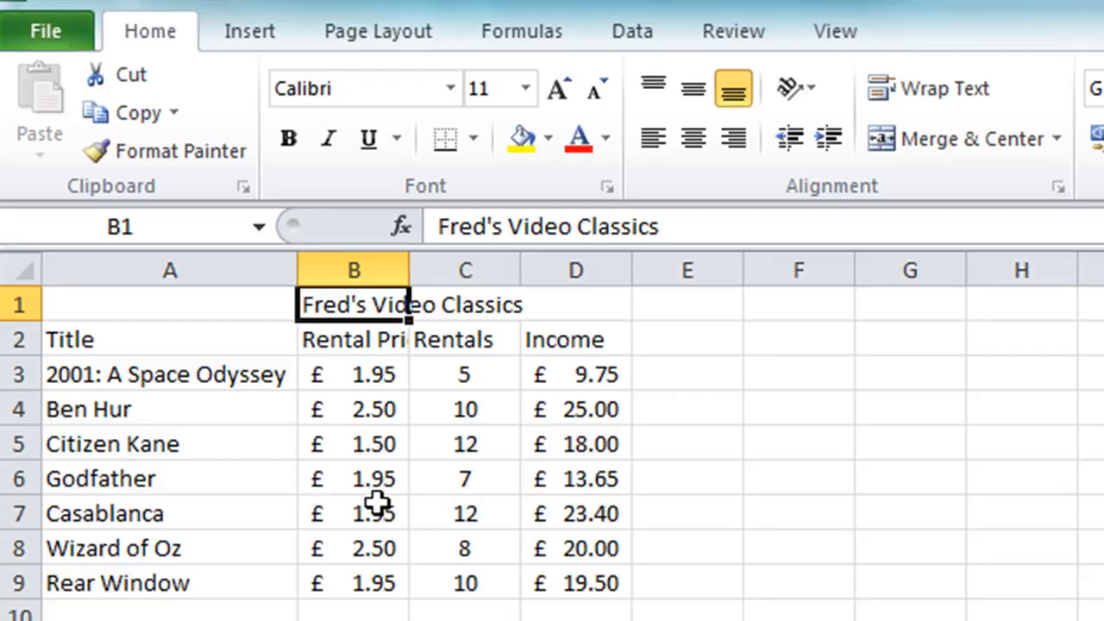
left_click(143, 310)
left_click_drag(298, 306, 548, 306)
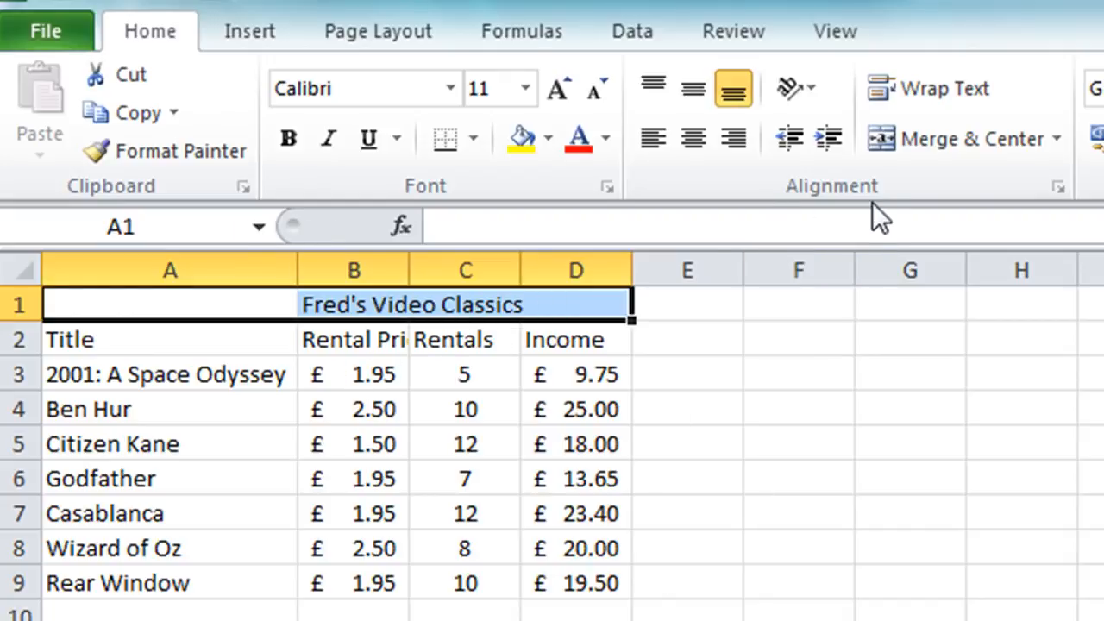
left_click(914, 140)
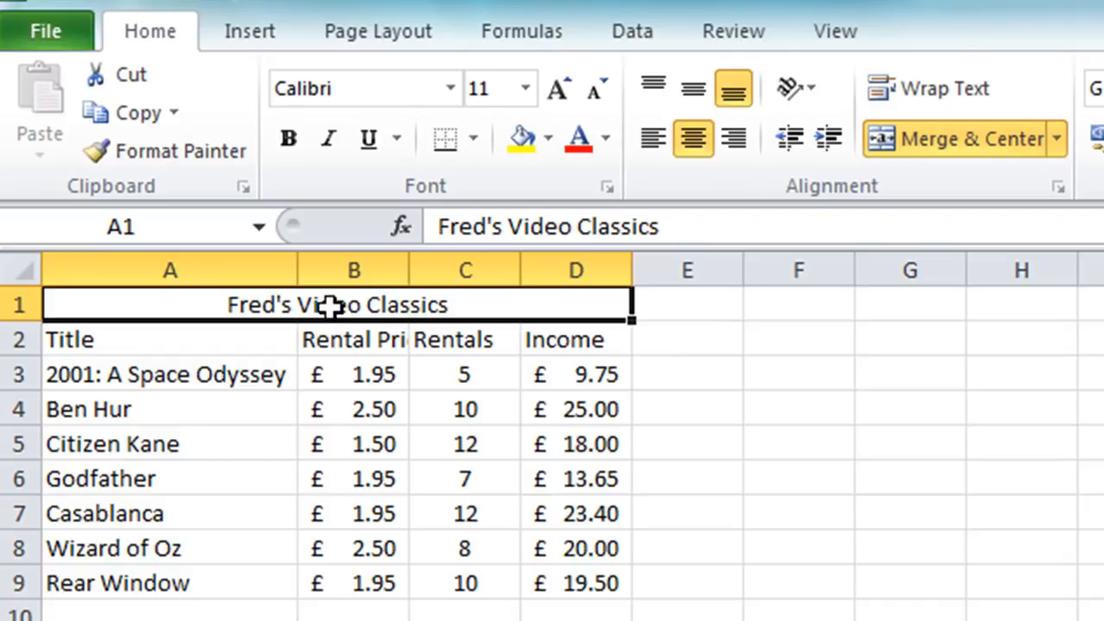
Format the merged title in row 1 as 18 pt bold text
left_click(522, 90)
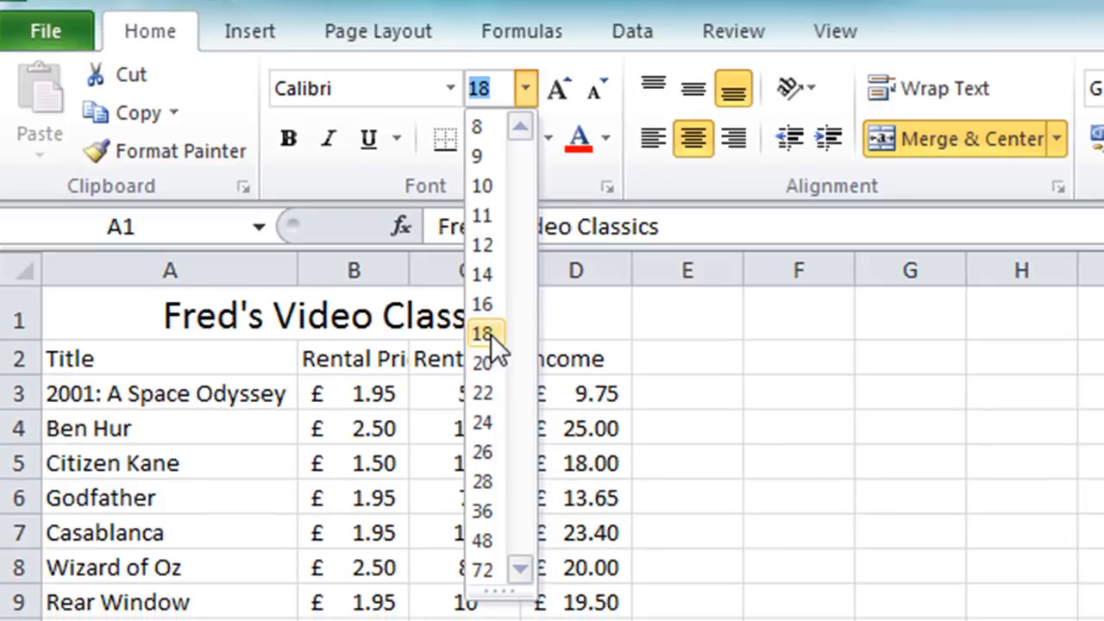
left_click(484, 334)
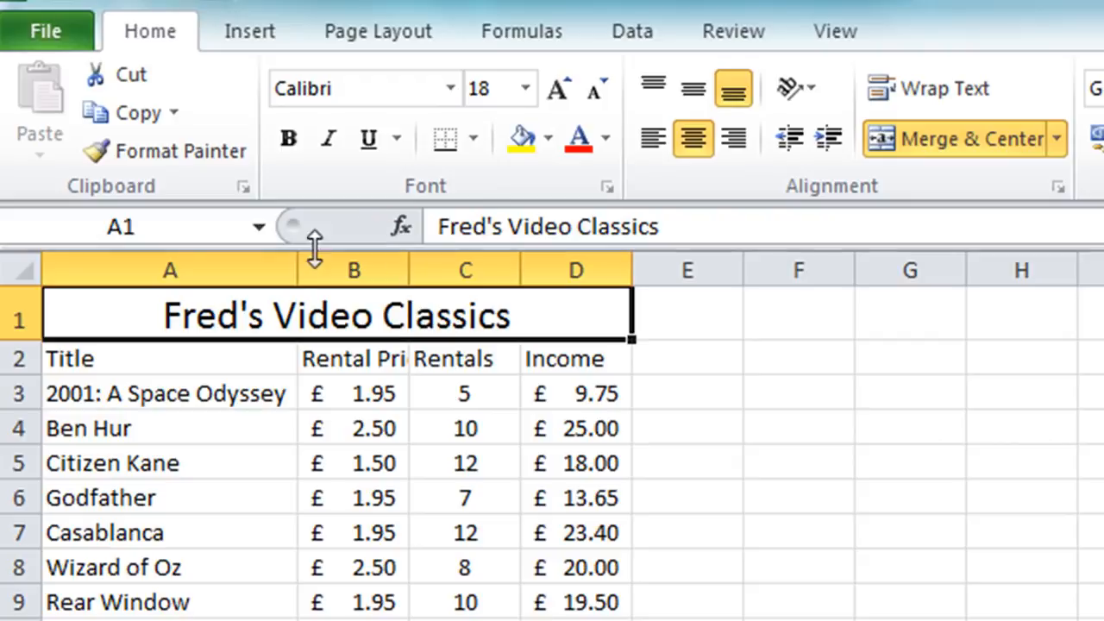
left_click(285, 152)
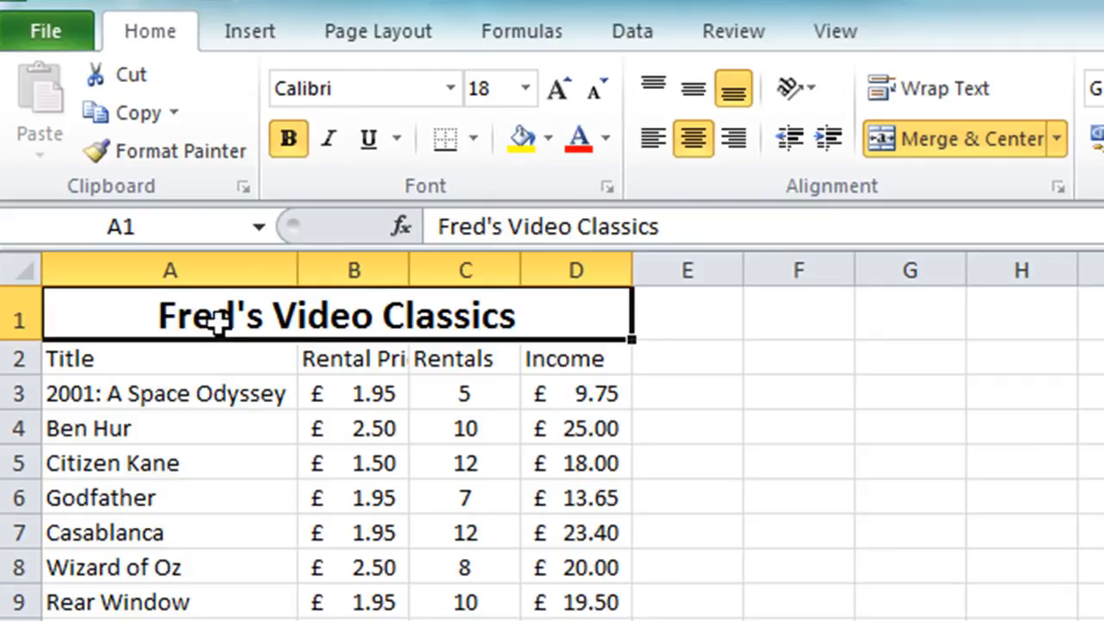
Make the column headings in A2:D2 and the summary labels in A11:A15 bold
left_click(177, 364)
left_click_drag(177, 364, 564, 371)
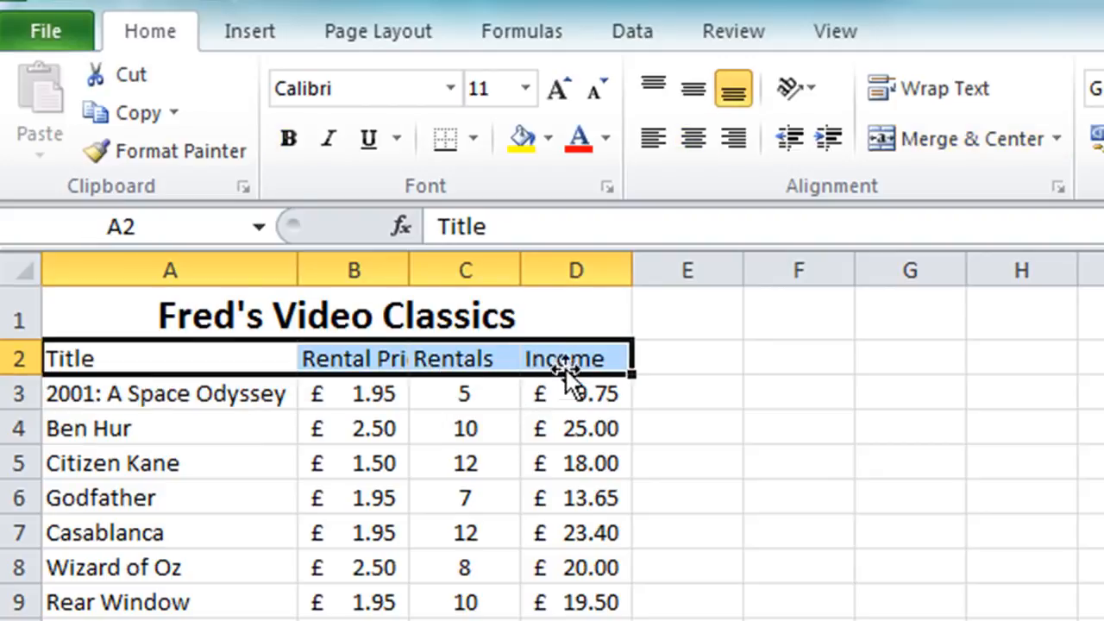
left_click(298, 149)
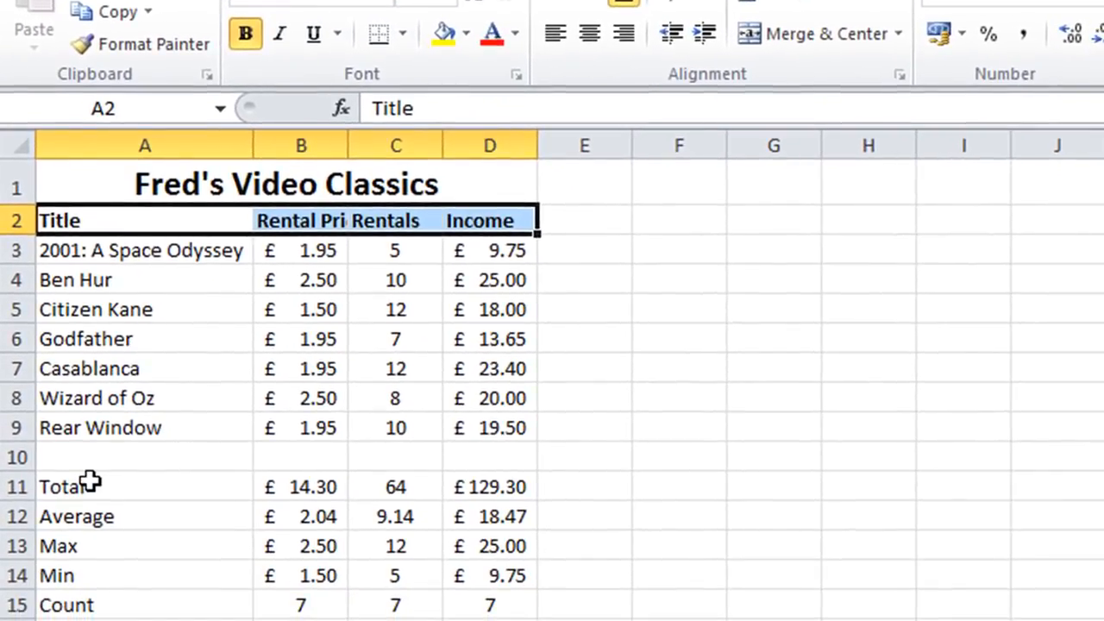
left_click(91, 490)
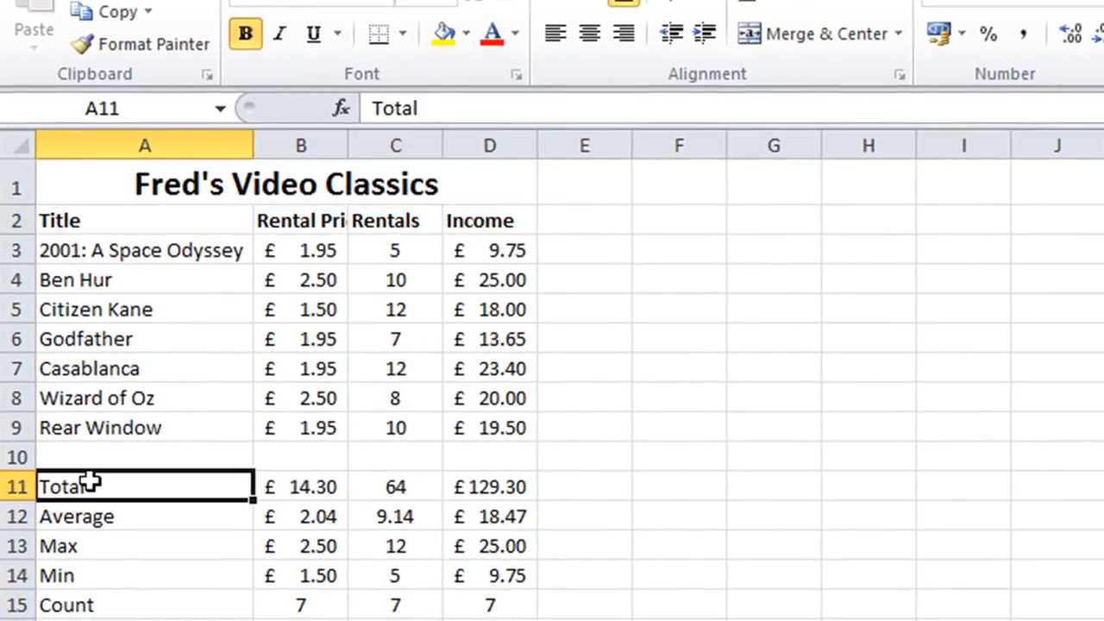
left_click_drag(91, 485, 74, 599)
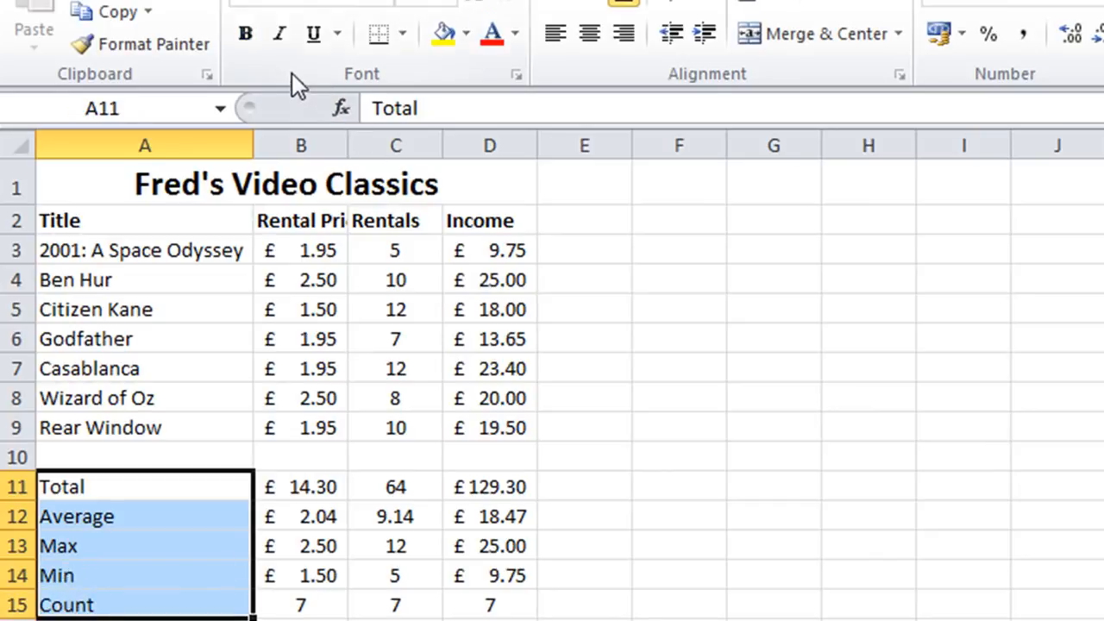
left_click(246, 32)
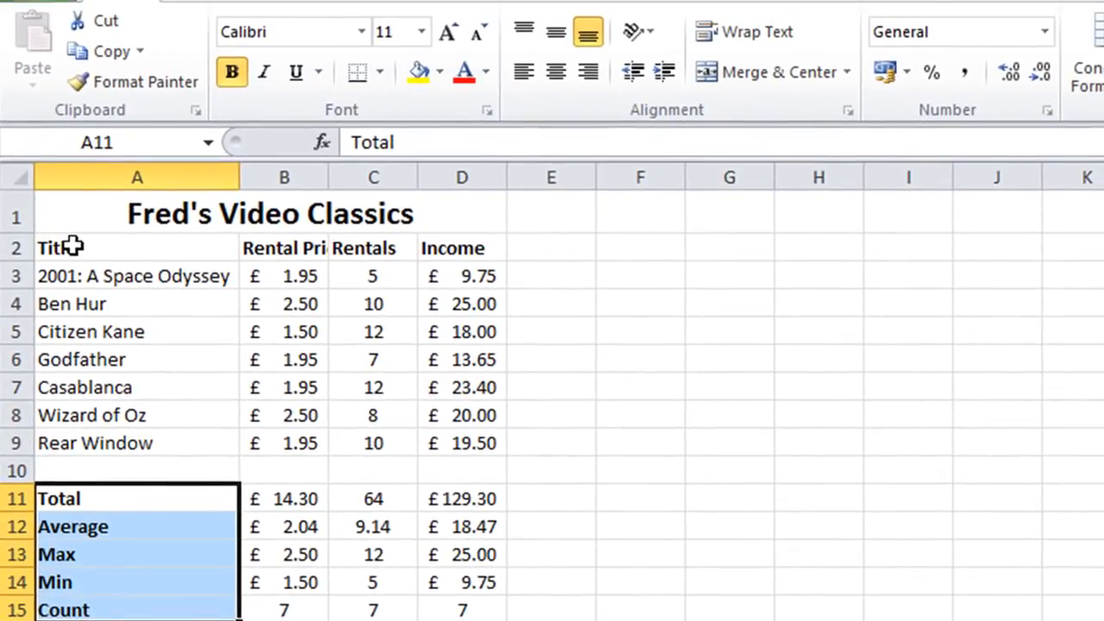
Set the column headings in A2:D2 to font size 12 and turn on text wrapping for them
left_click_drag(80, 246, 446, 243)
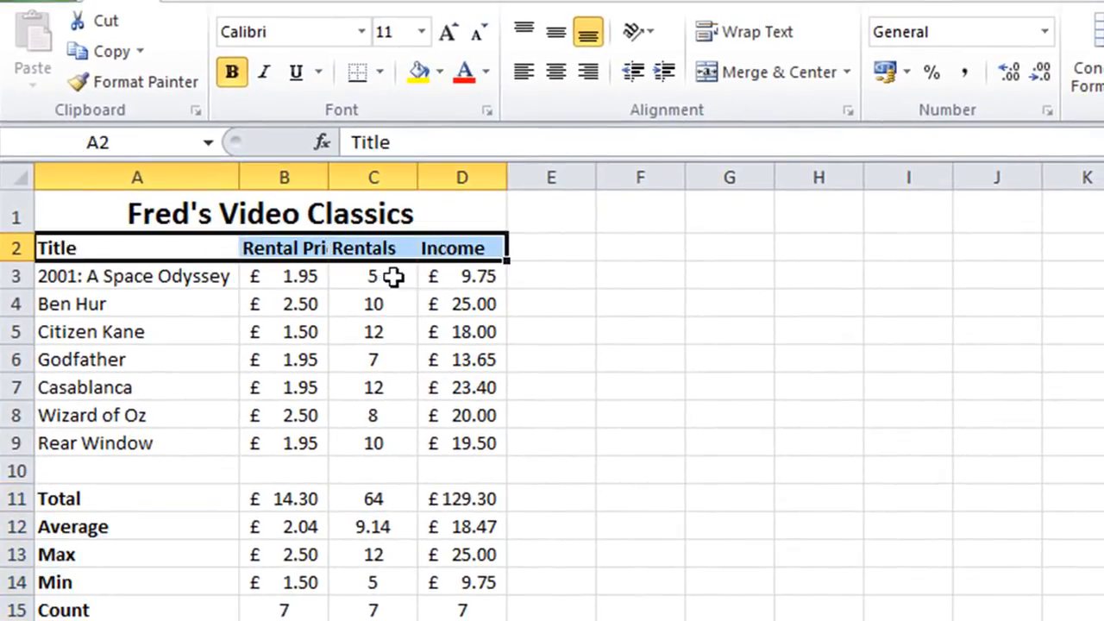
left_click(422, 32)
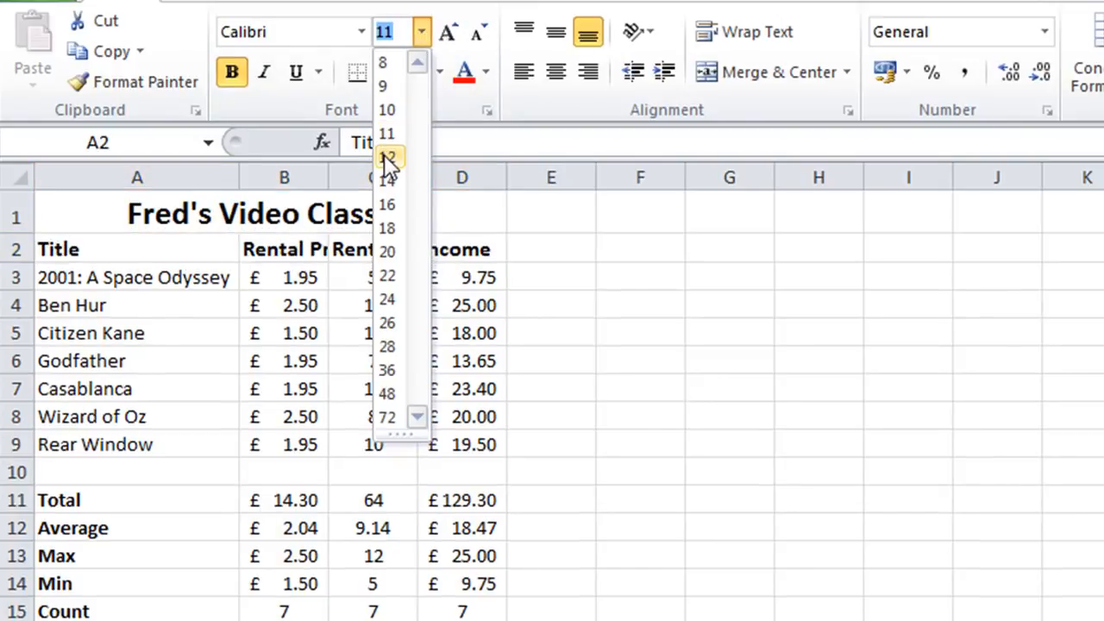
left_click(385, 156)
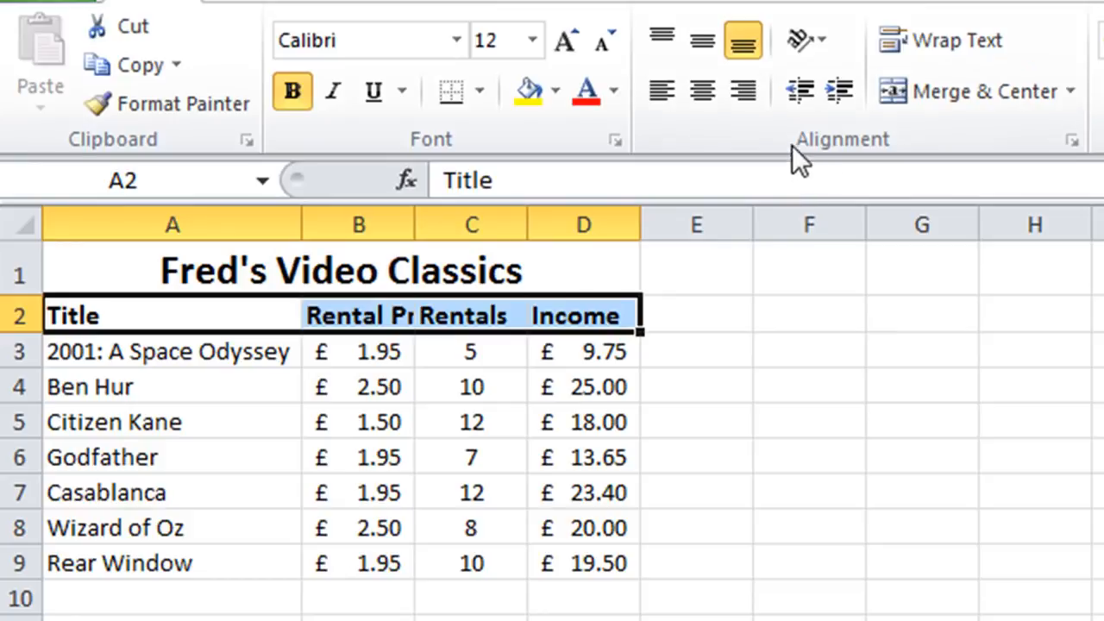
left_click(945, 38)
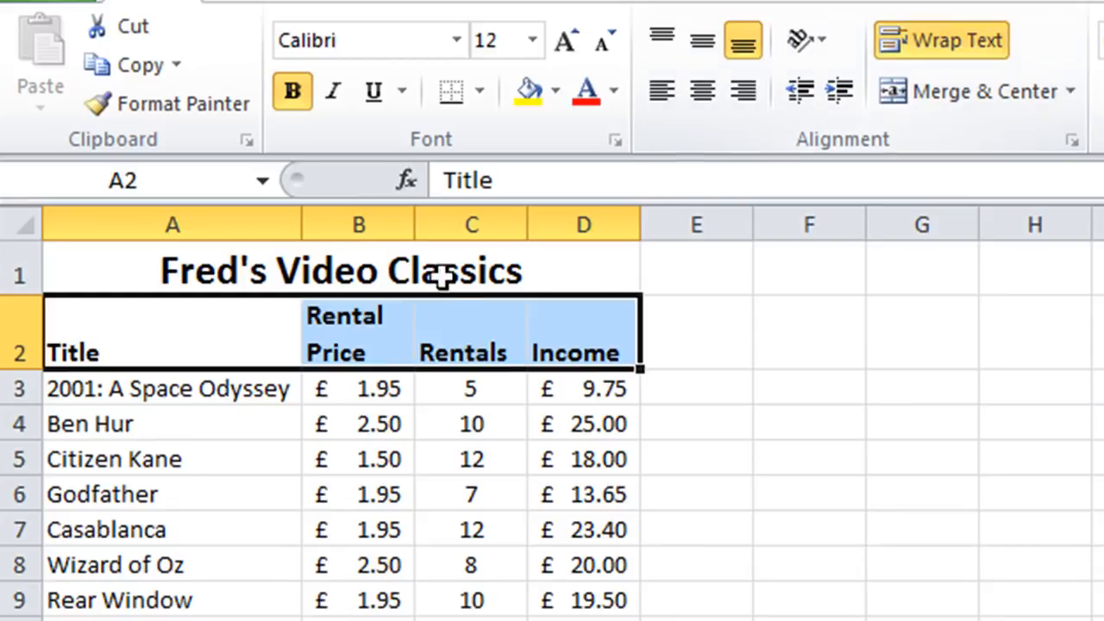
left_click(188, 443)
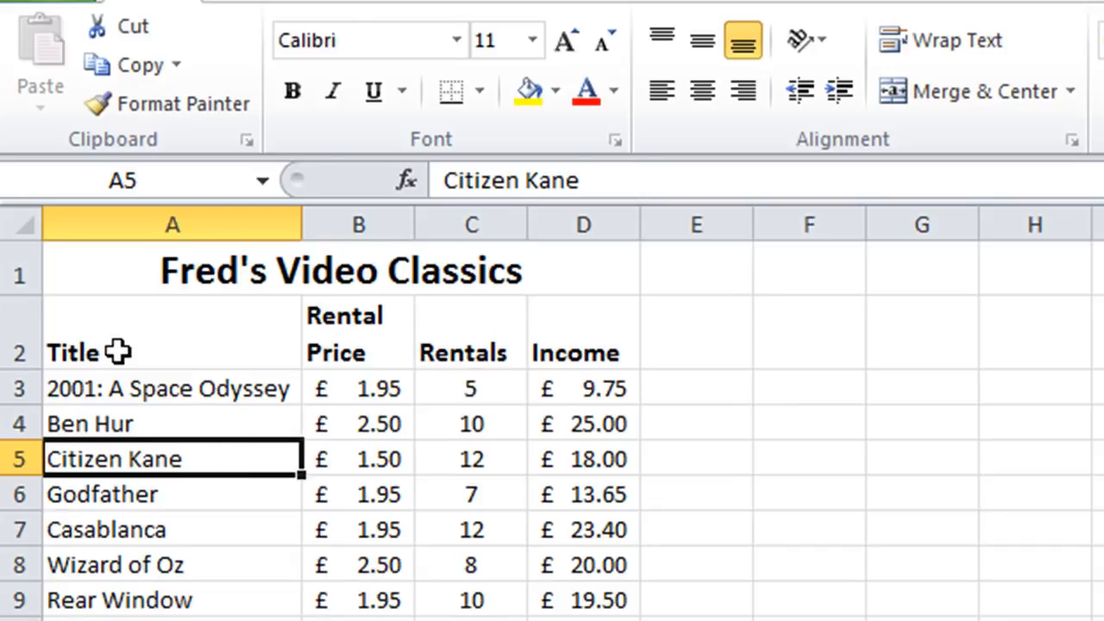
Set both the horizontal and vertical alignment of the headings in A2:D2 to Center through the cell format settings
left_click_drag(139, 352, 566, 342)
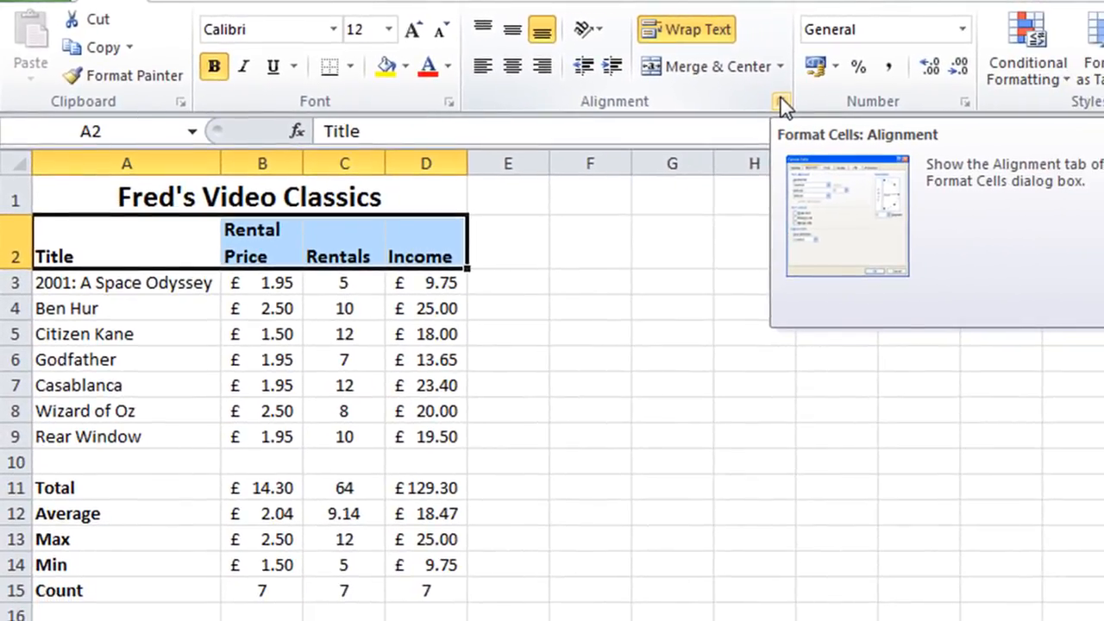
left_click(785, 105)
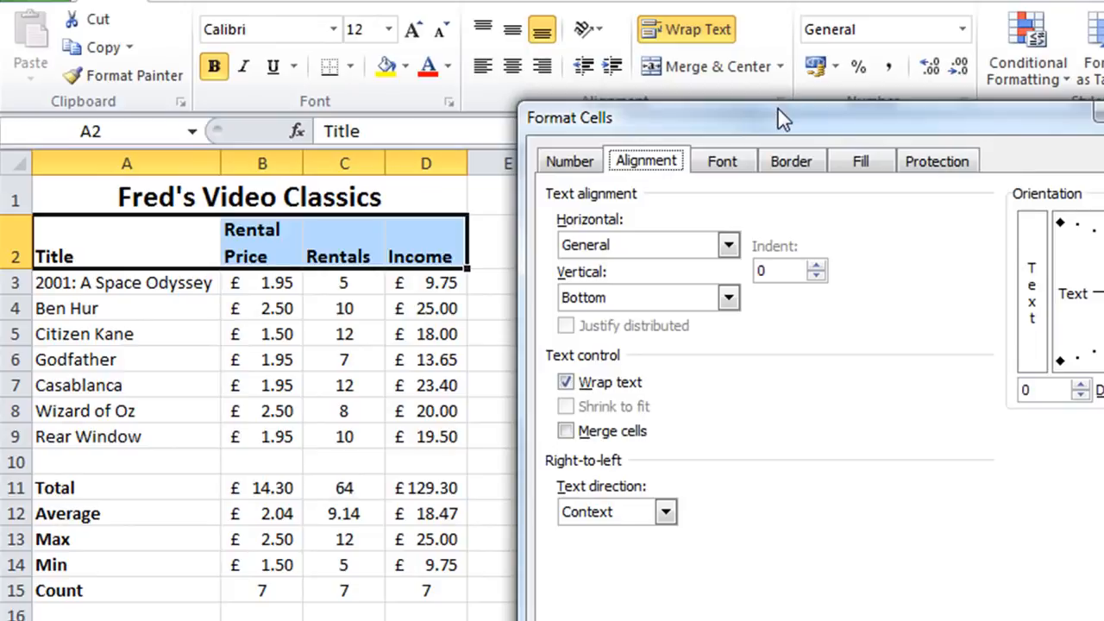
left_click_drag(778, 124, 737, 165)
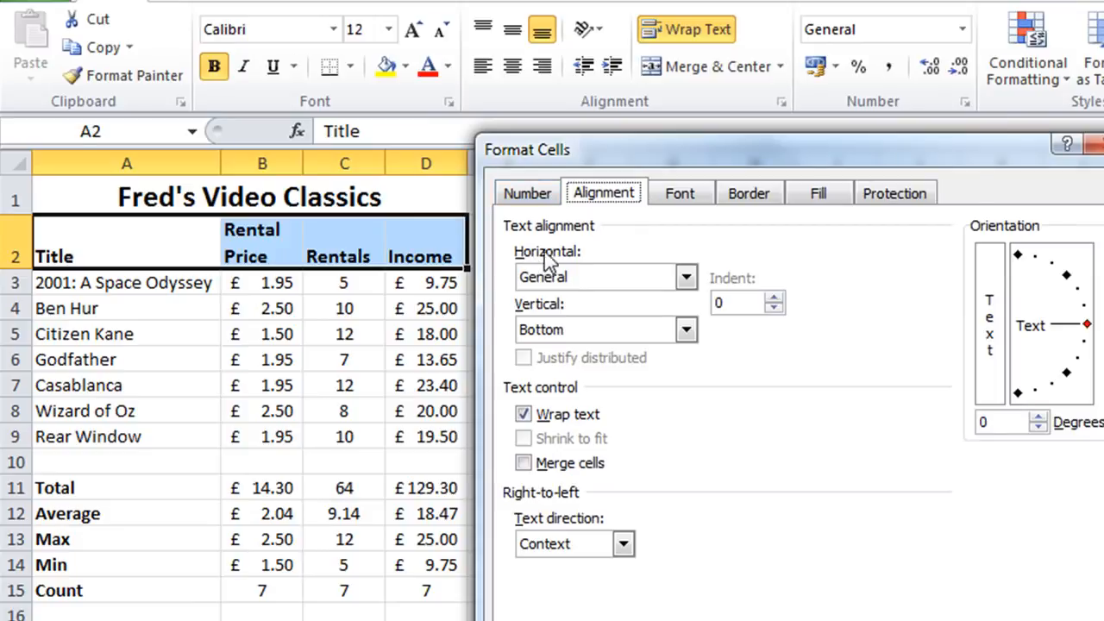
left_click(684, 278)
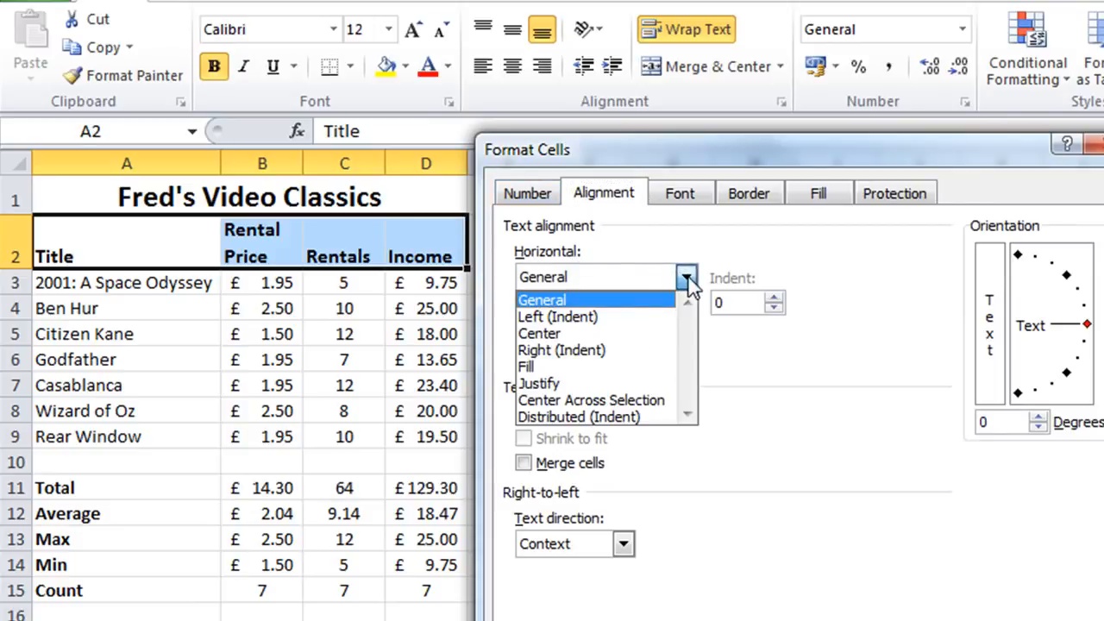
left_click(572, 333)
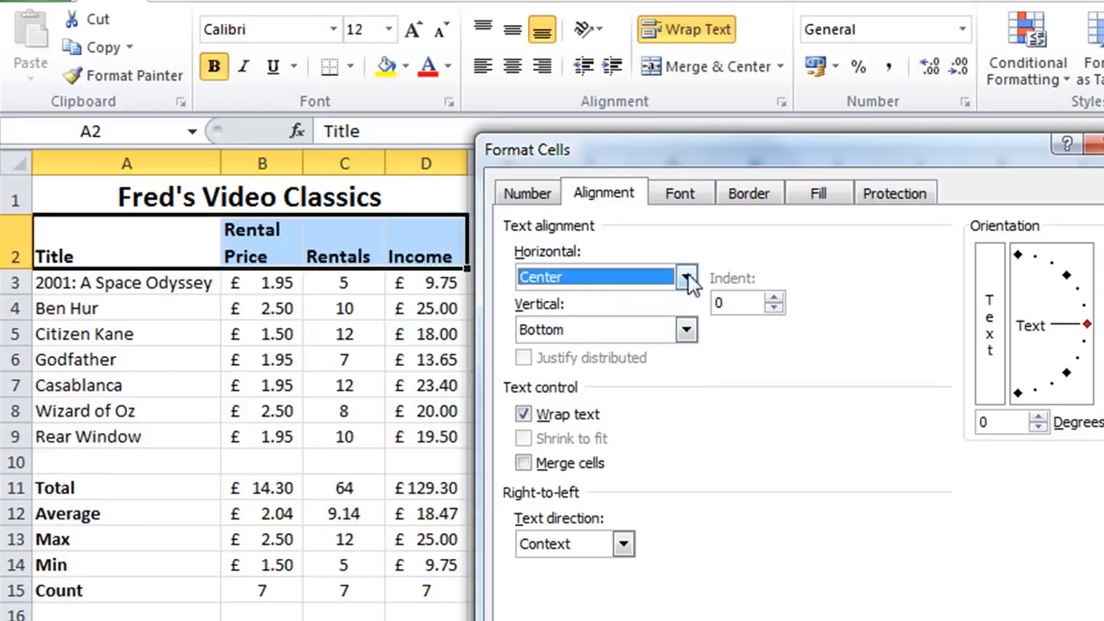
left_click(686, 329)
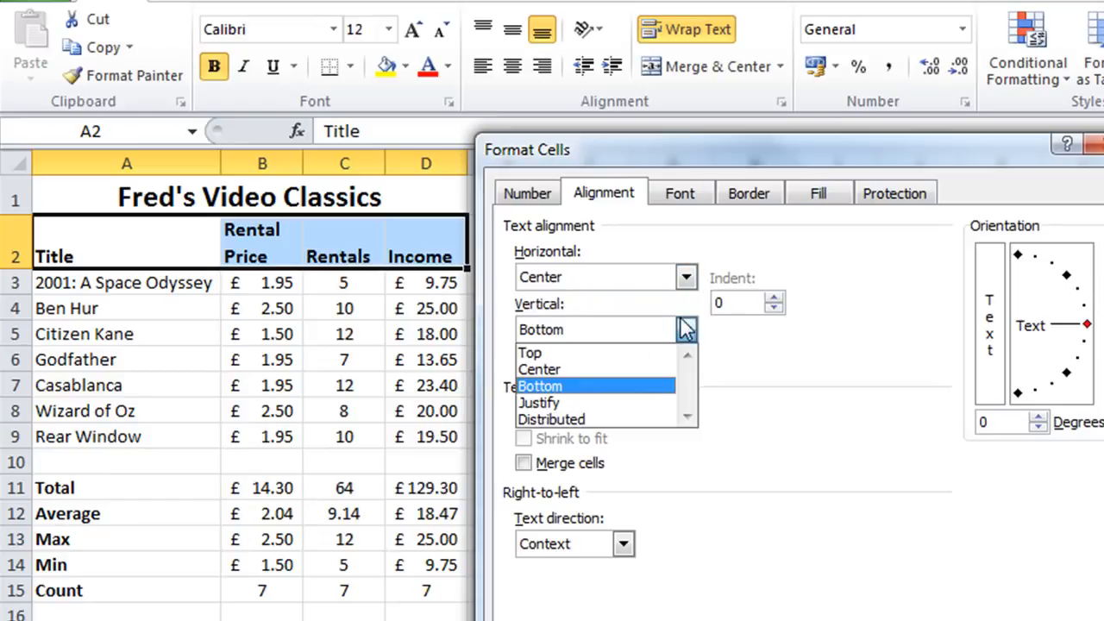
left_click(589, 369)
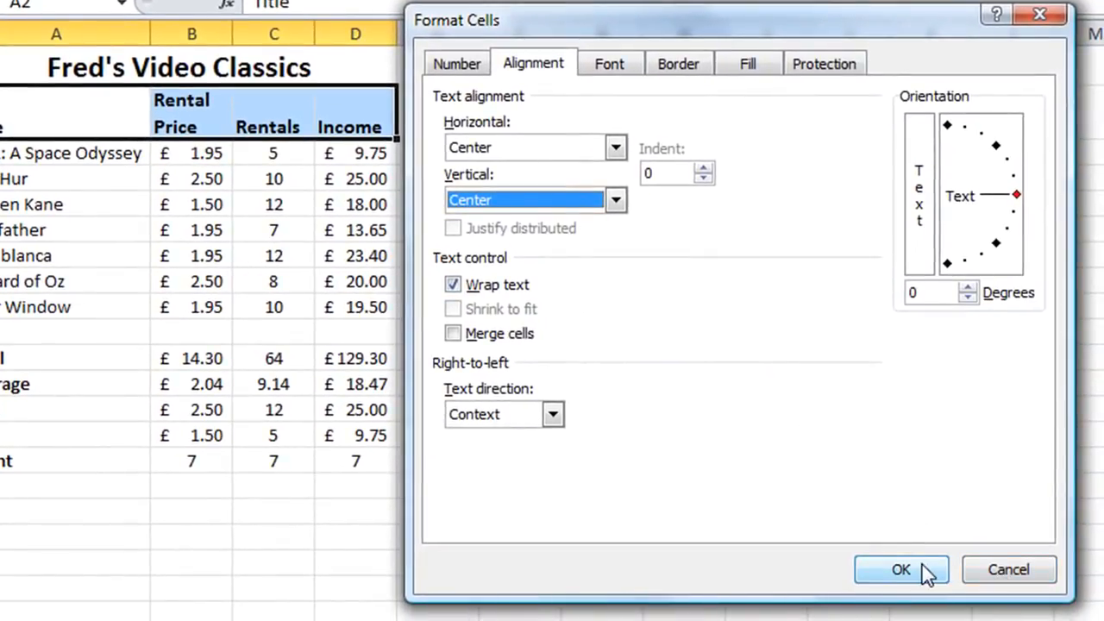
left_click(922, 570)
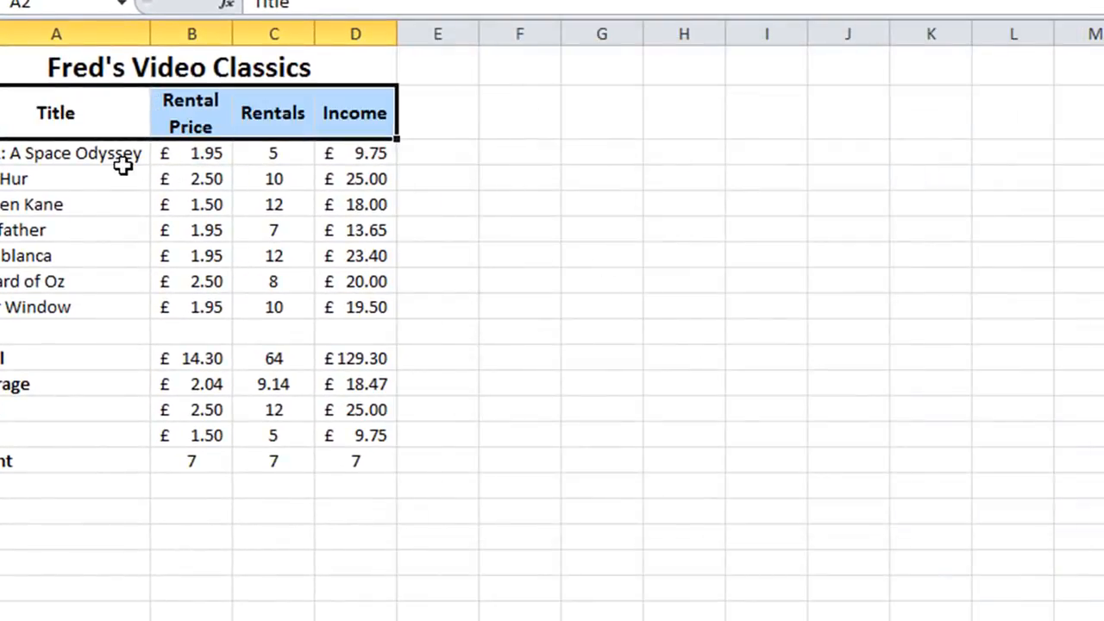
left_click(123, 170)
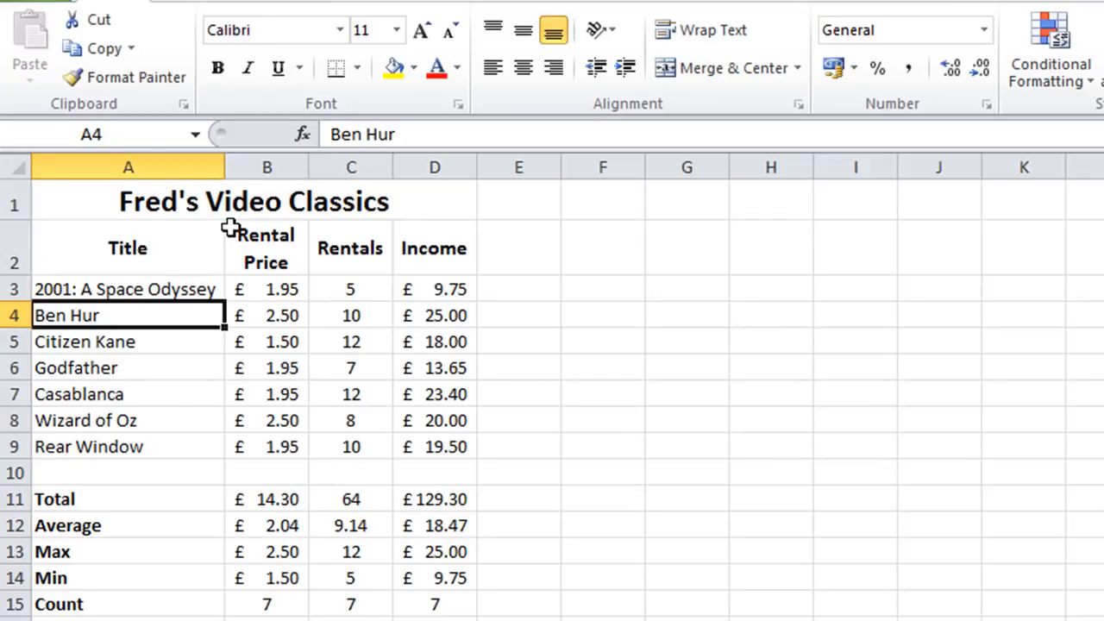
Fill the merged title cell in row 1 with a medium blue theme color
left_click(153, 187)
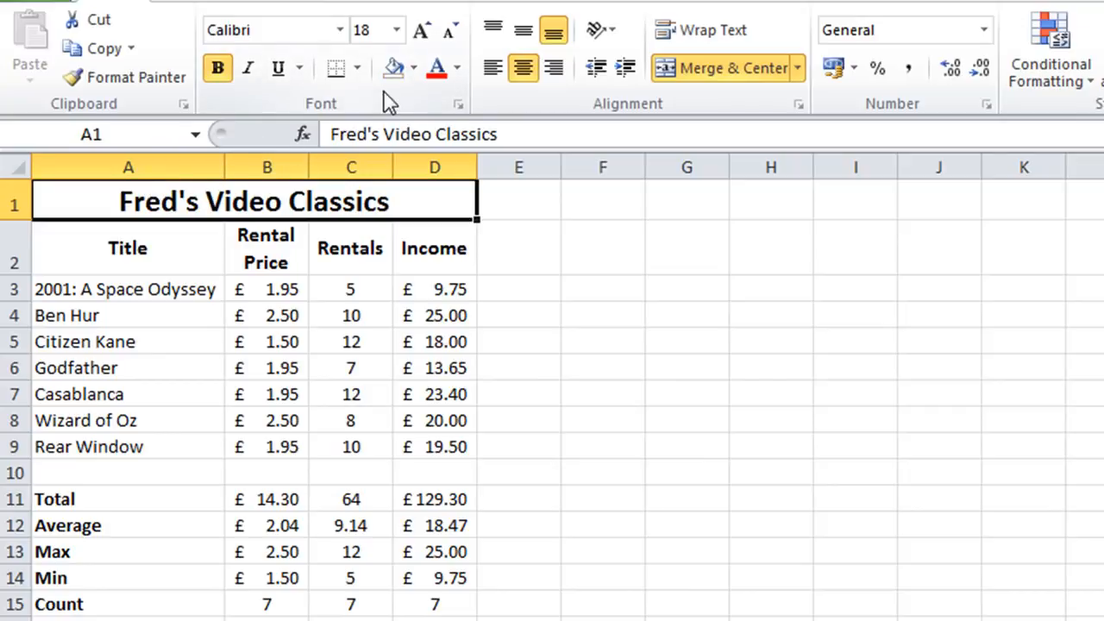
left_click(414, 69)
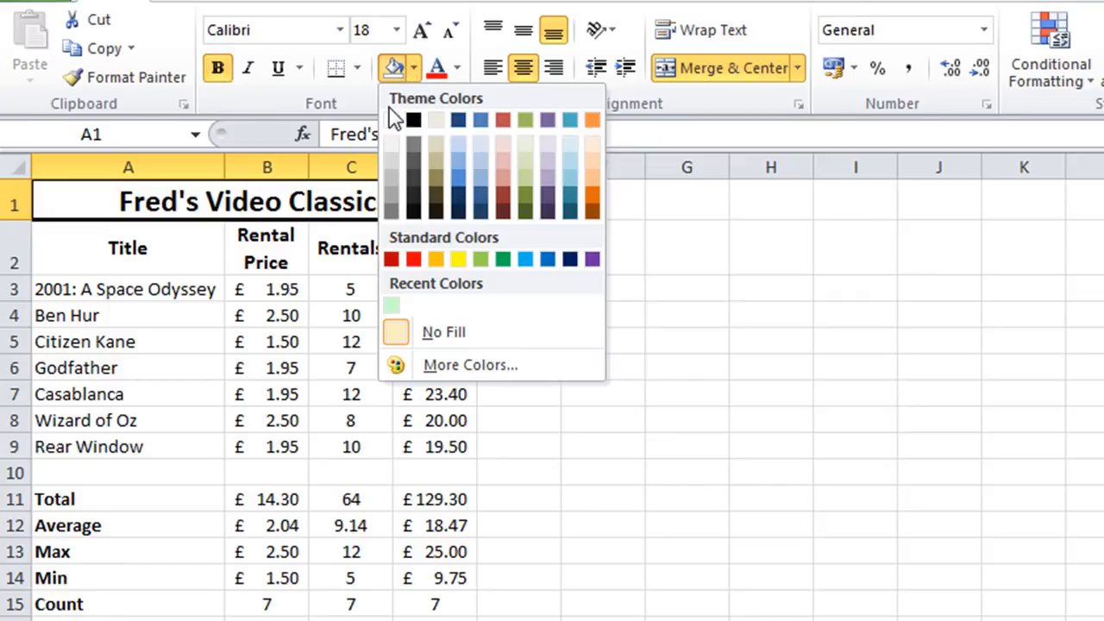
left_click(457, 181)
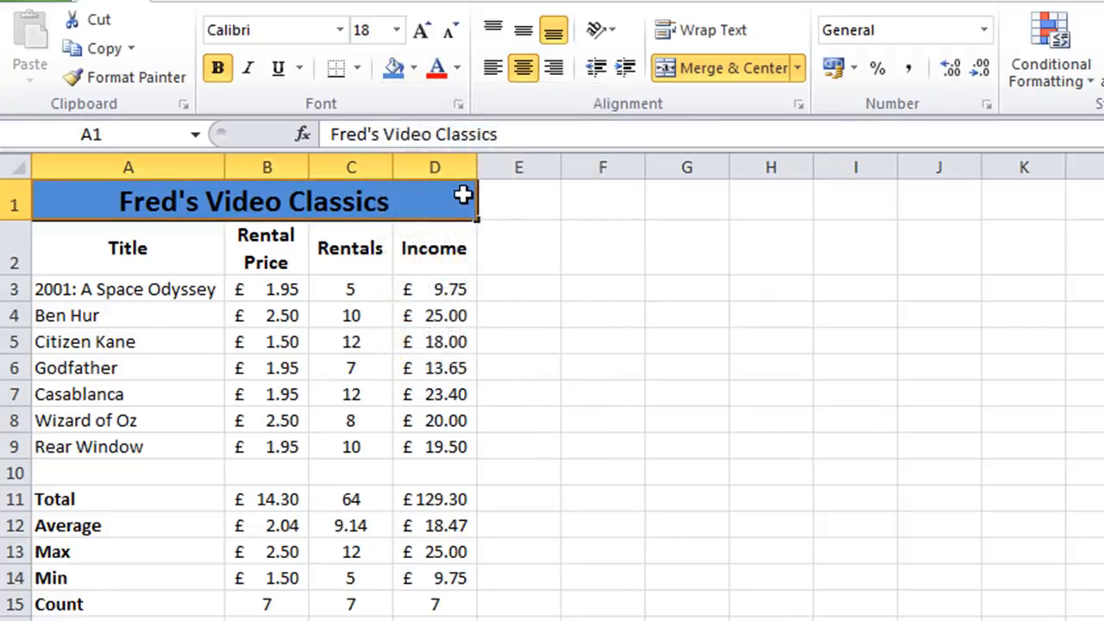
left_click(512, 244)
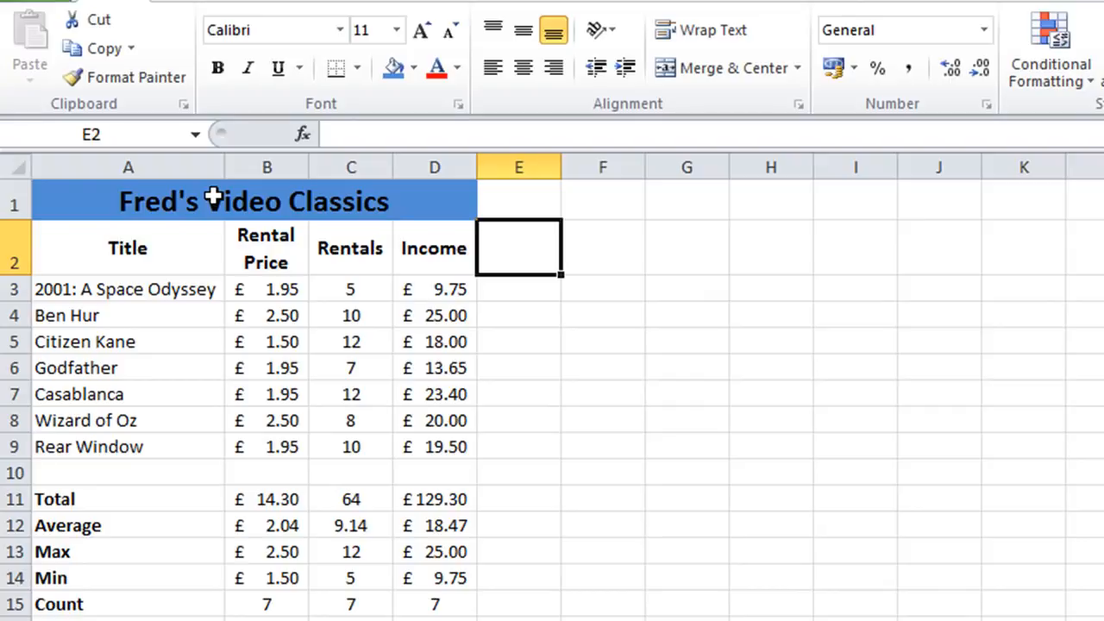
Change the merged title cell's fill to a pale green picked from the standard palette of additional colors
left_click(296, 199)
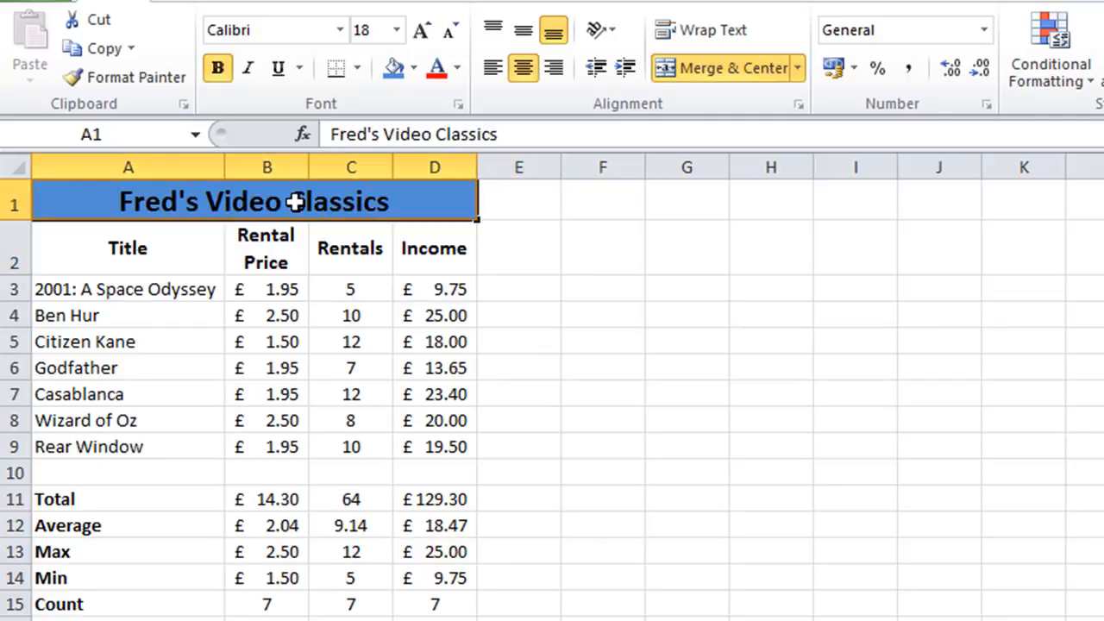
left_click(414, 68)
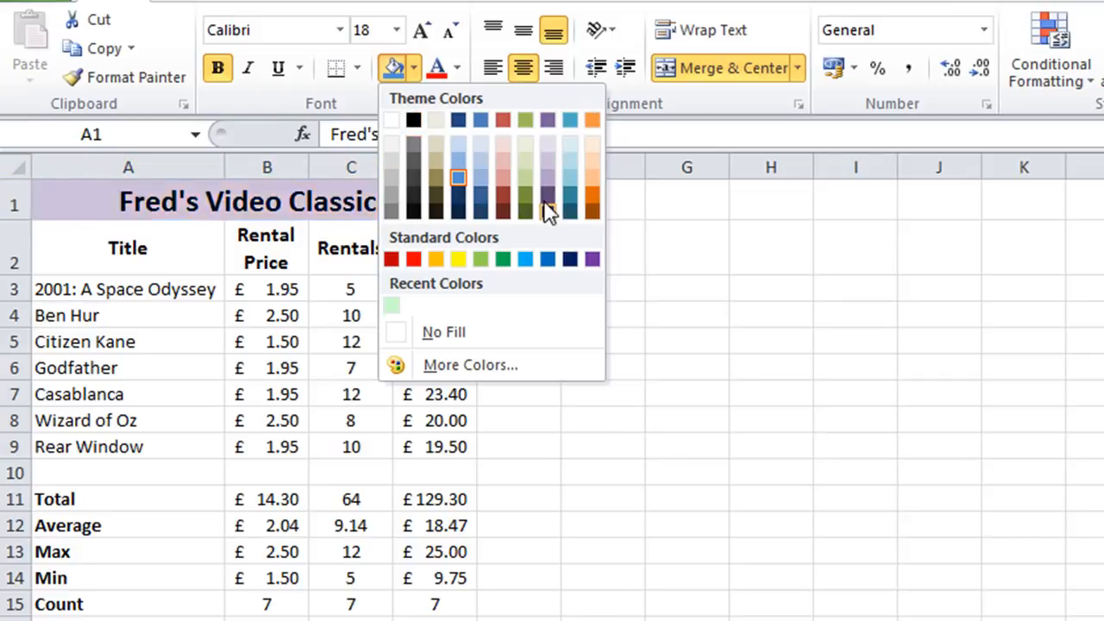
left_click(465, 367)
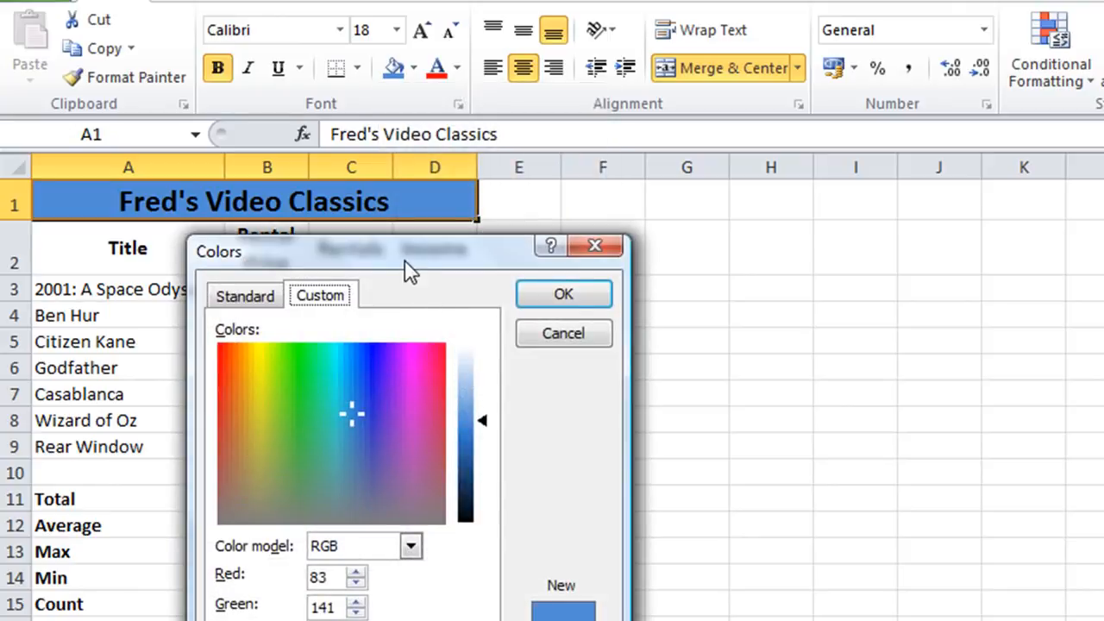
left_click_drag(405, 261, 633, 201)
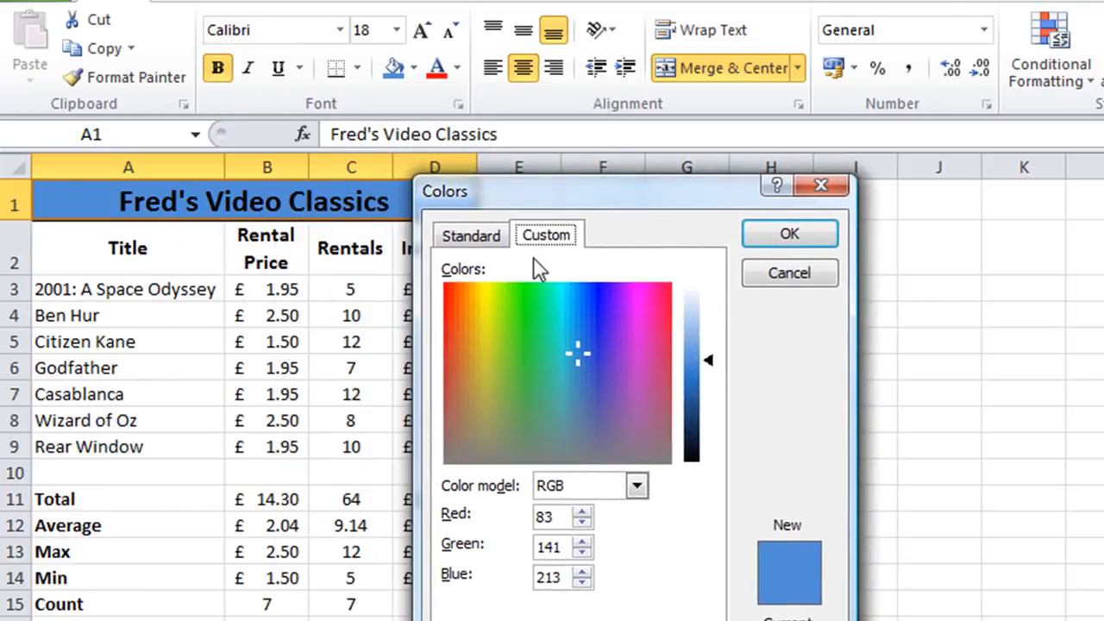
left_click(470, 238)
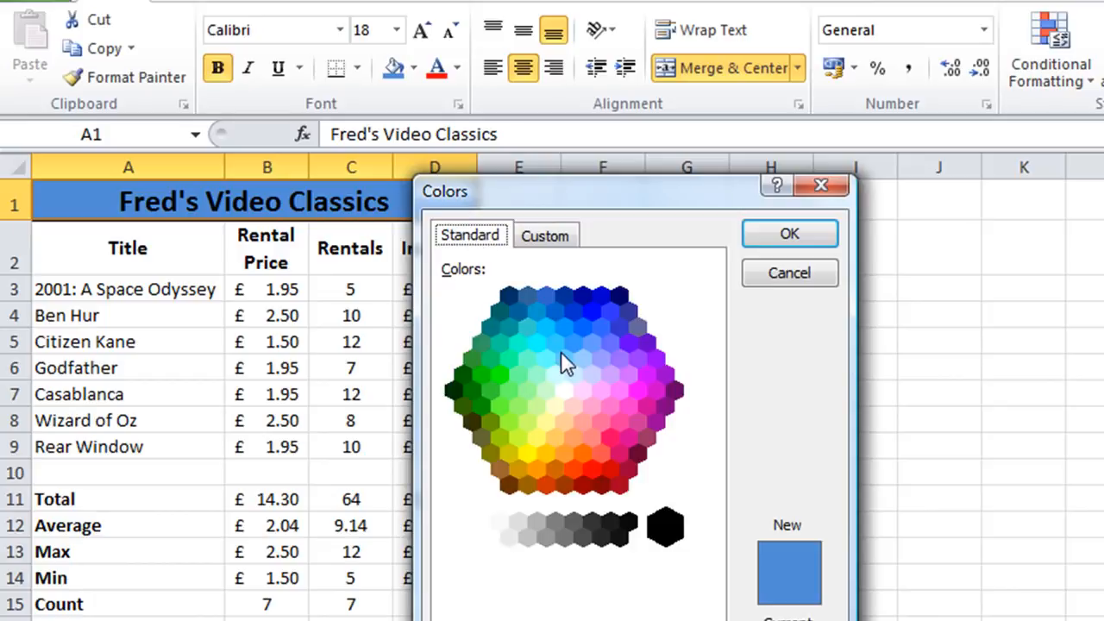
left_click(556, 379)
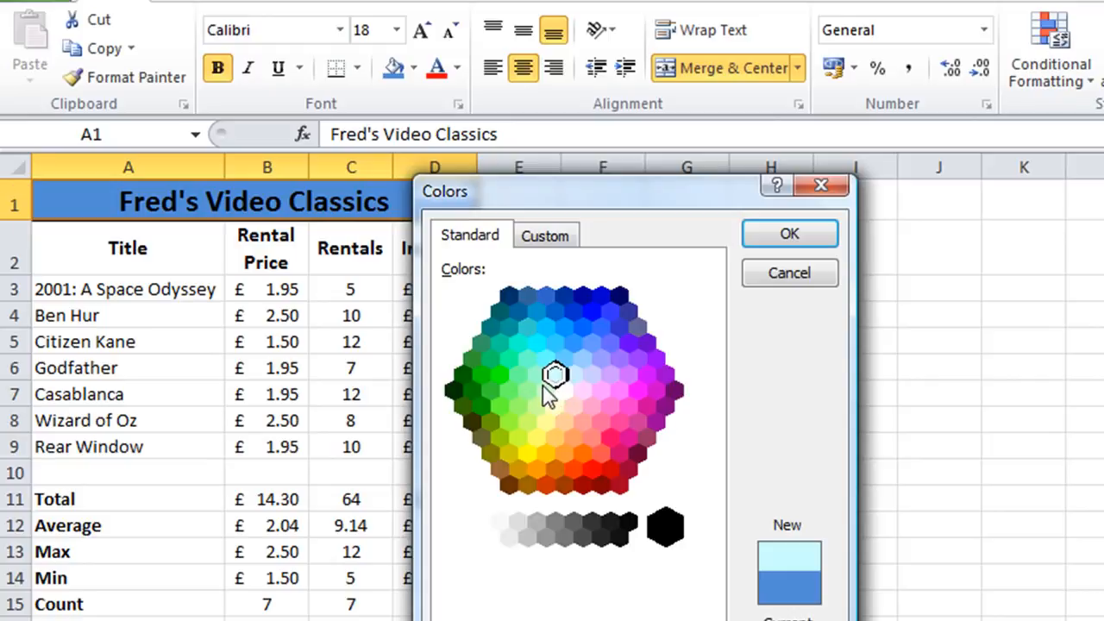
left_click(545, 390)
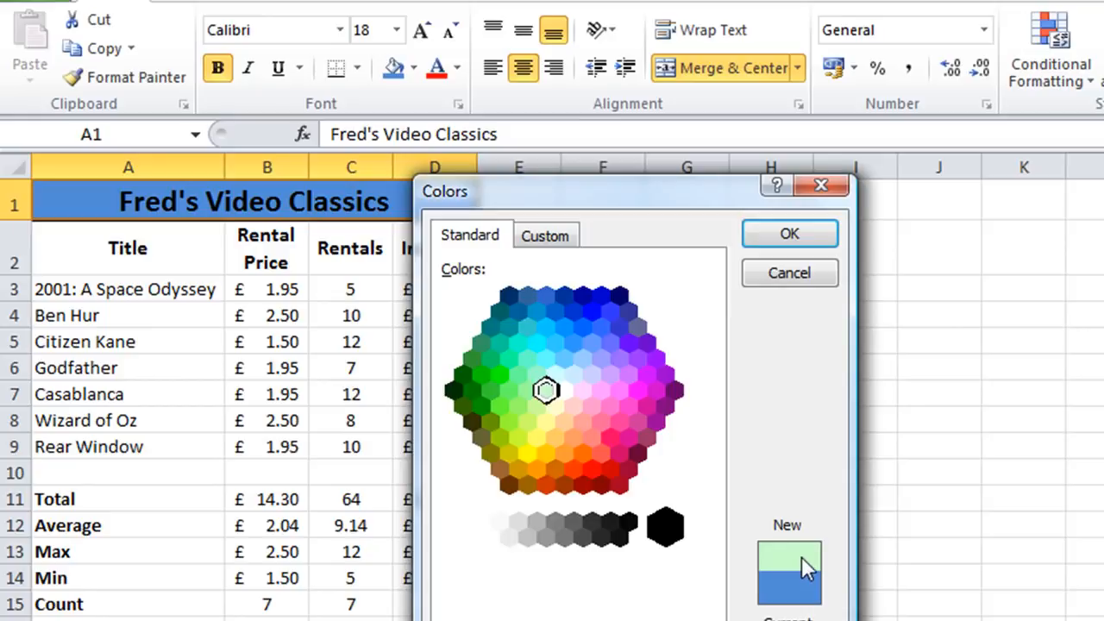
left_click(777, 237)
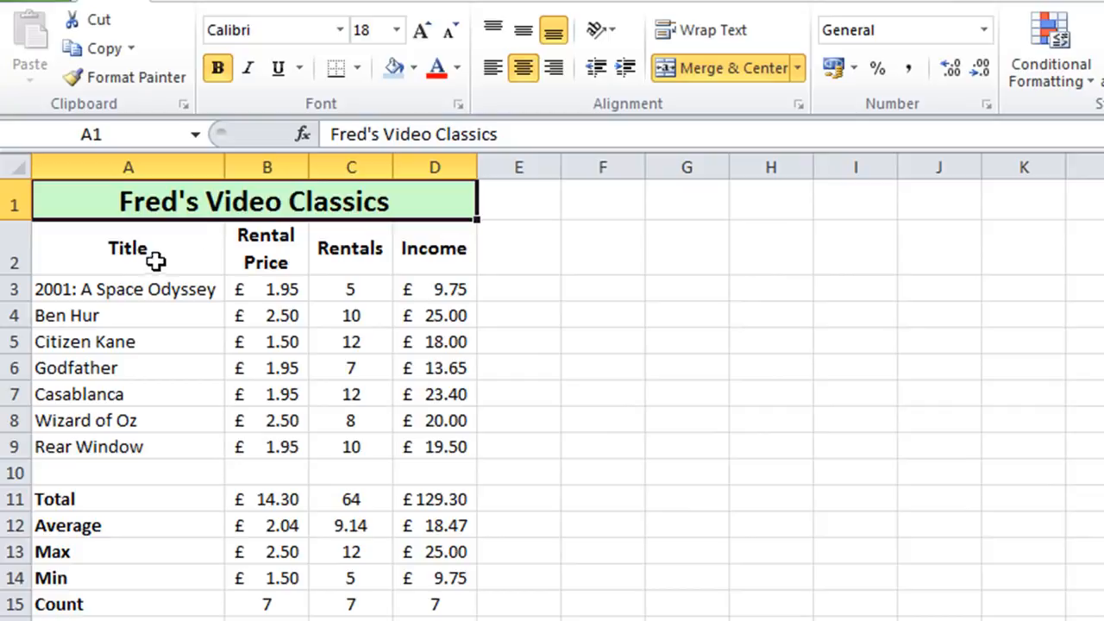
Fill the column headings in A2:D2 with the lightest aqua theme color
left_click_drag(114, 259, 431, 235)
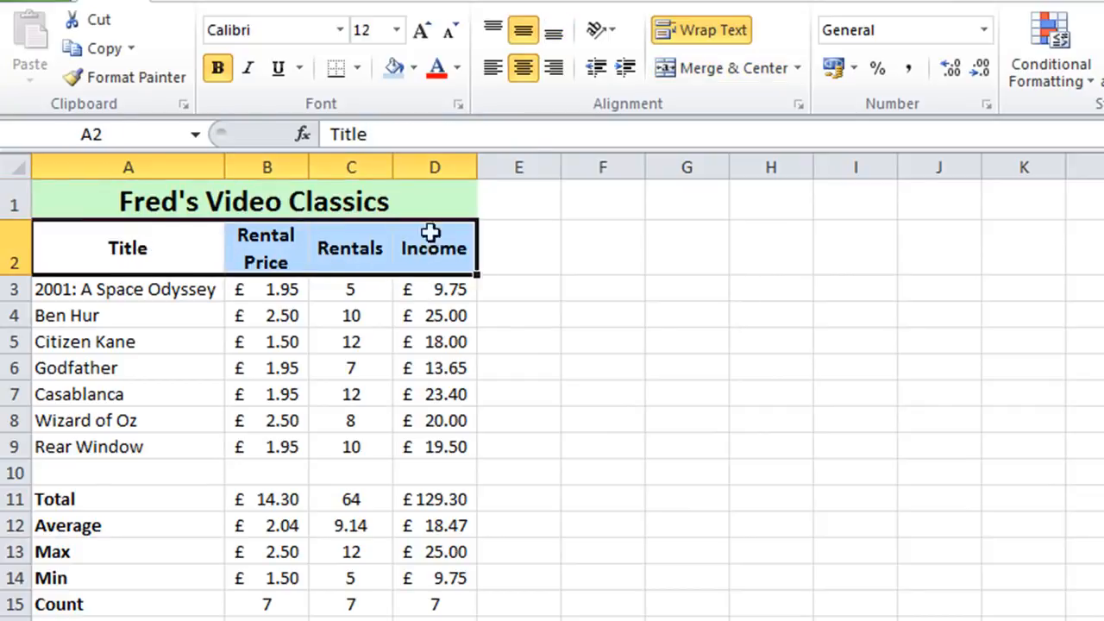
left_click(415, 69)
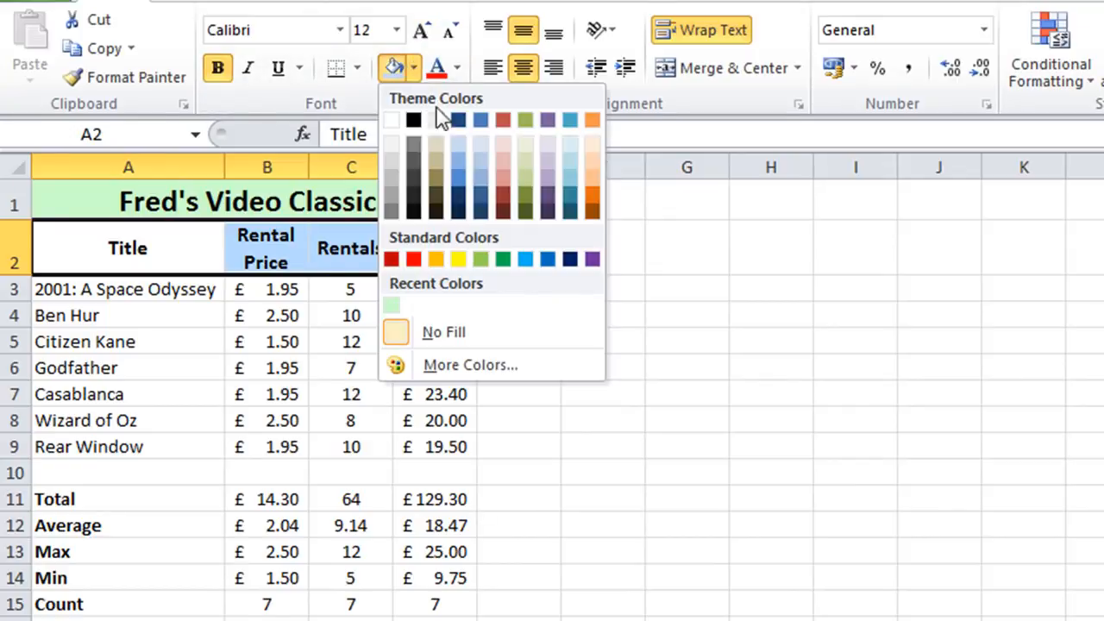
left_click(572, 144)
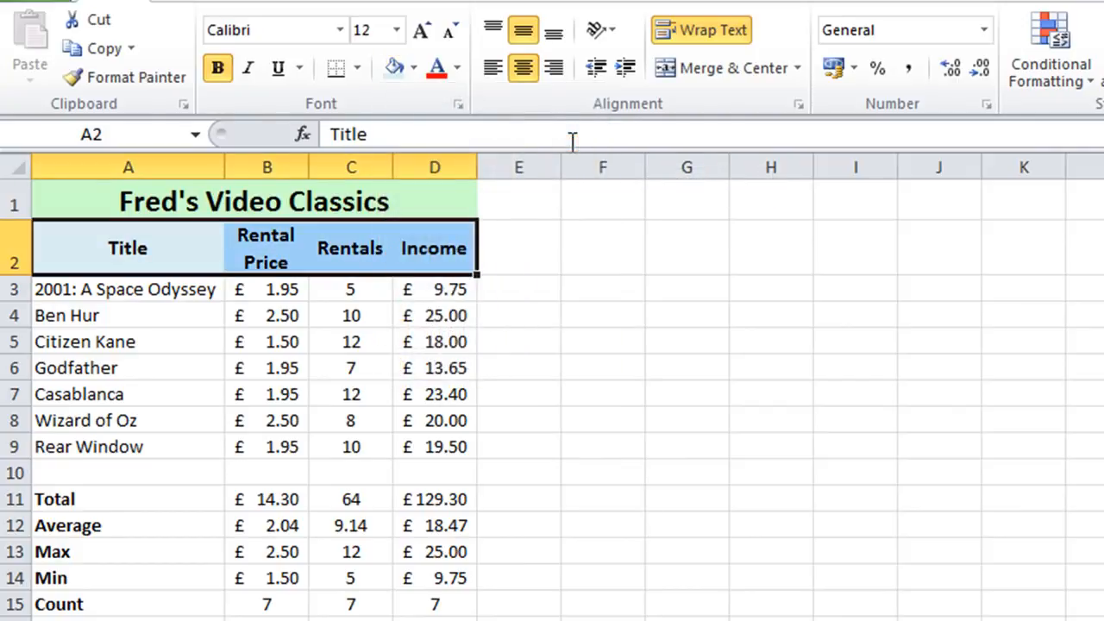
left_click(87, 333)
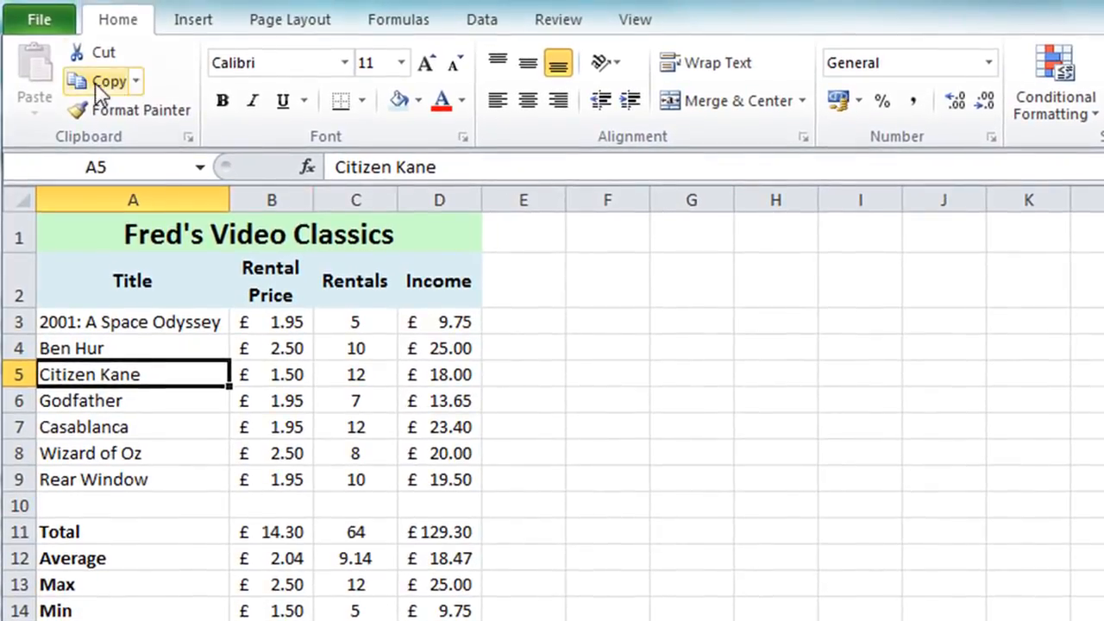
Preview the worksheet for printing and turn on printed gridlines in the page setup's sheet options
left_click(33, 23)
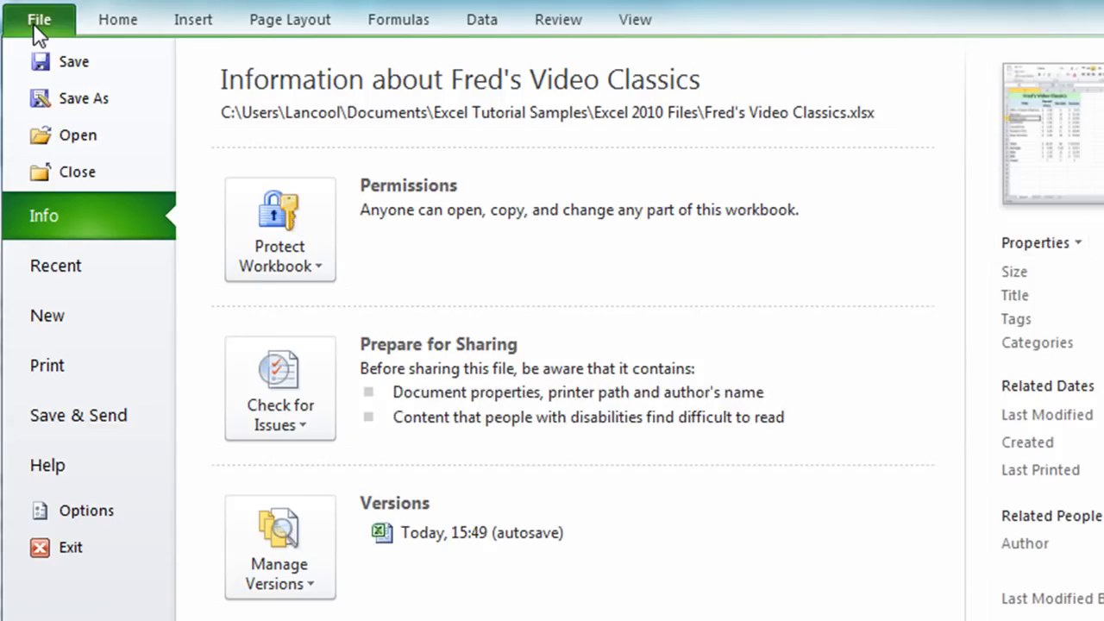
left_click(83, 371)
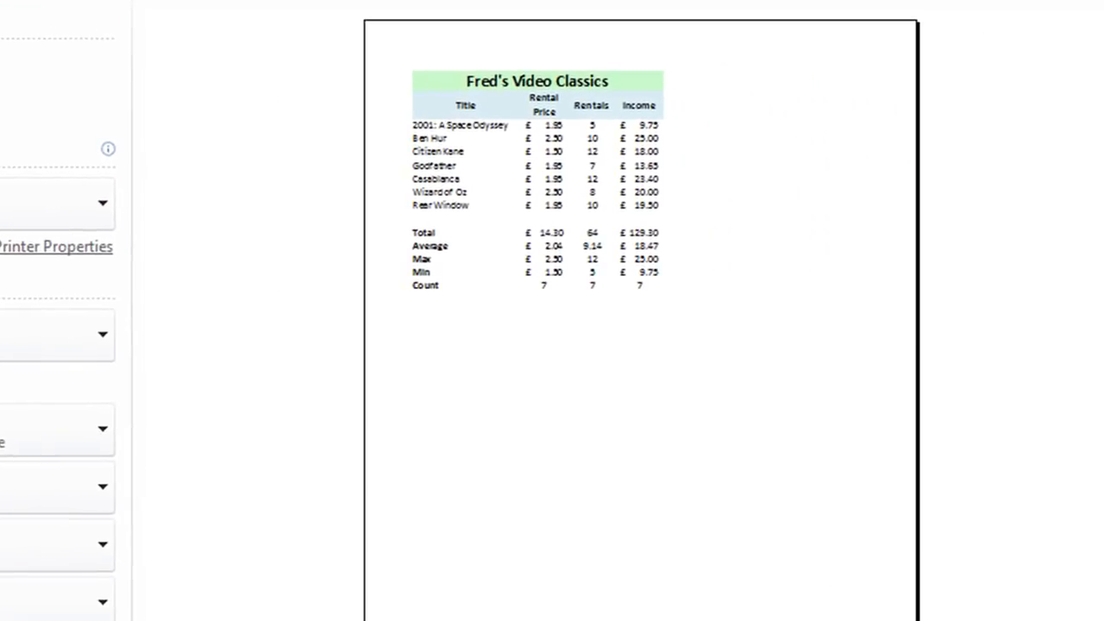
left_click(1103, 620)
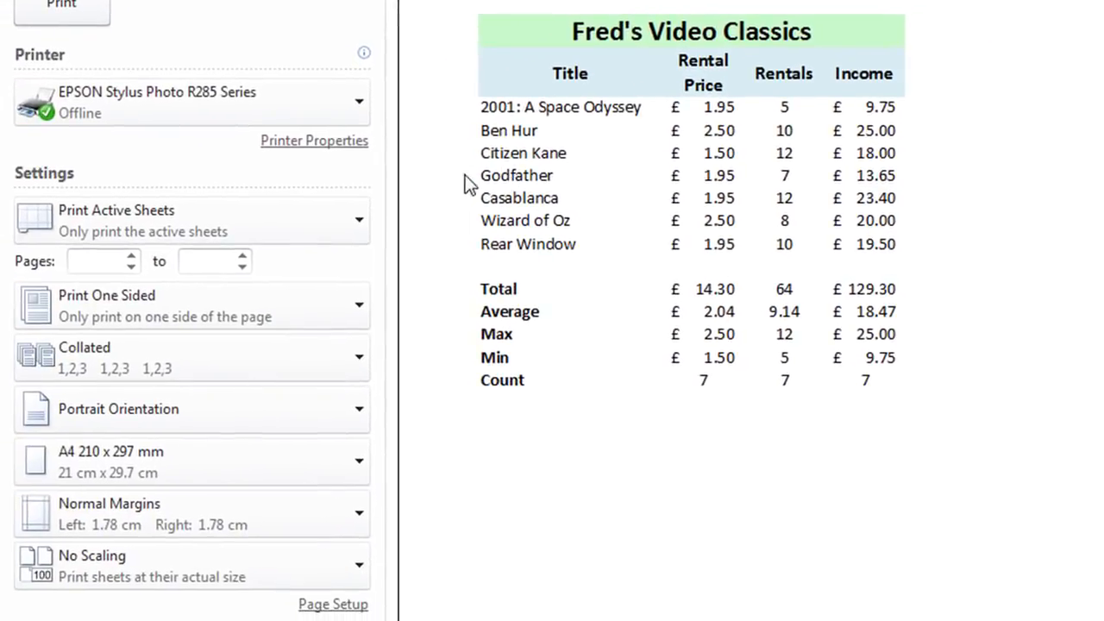
left_click(316, 608)
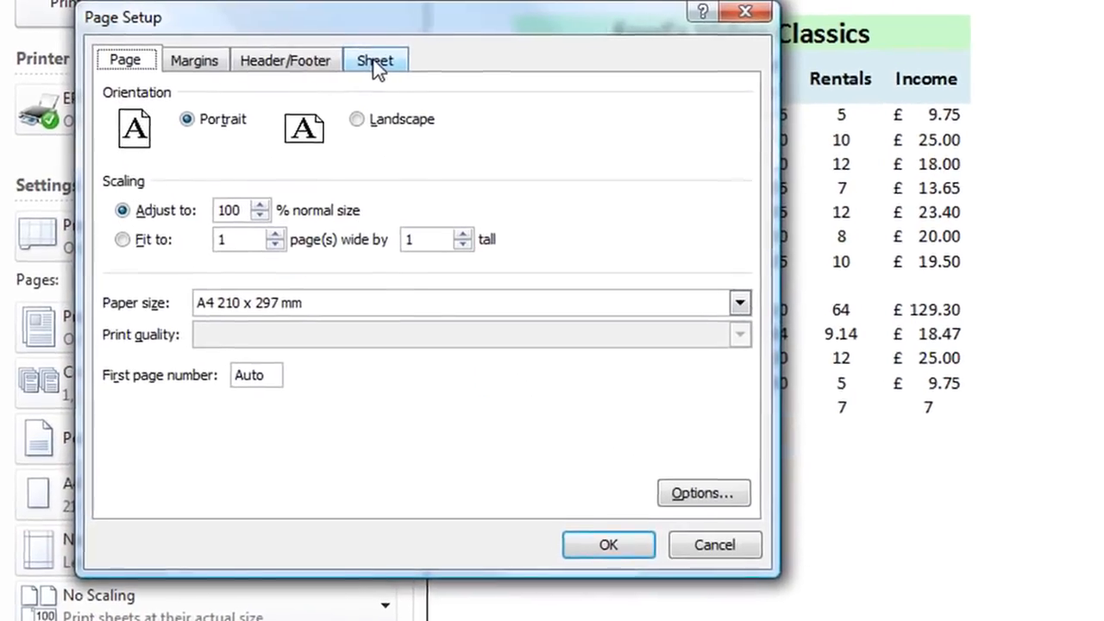
left_click(351, 59)
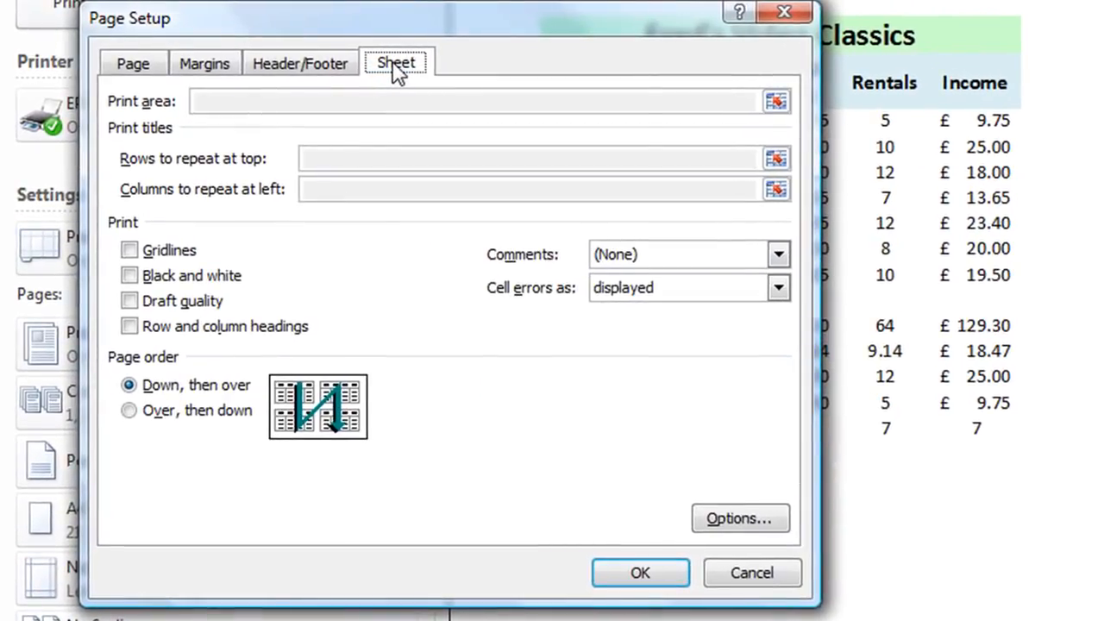
left_click(146, 250)
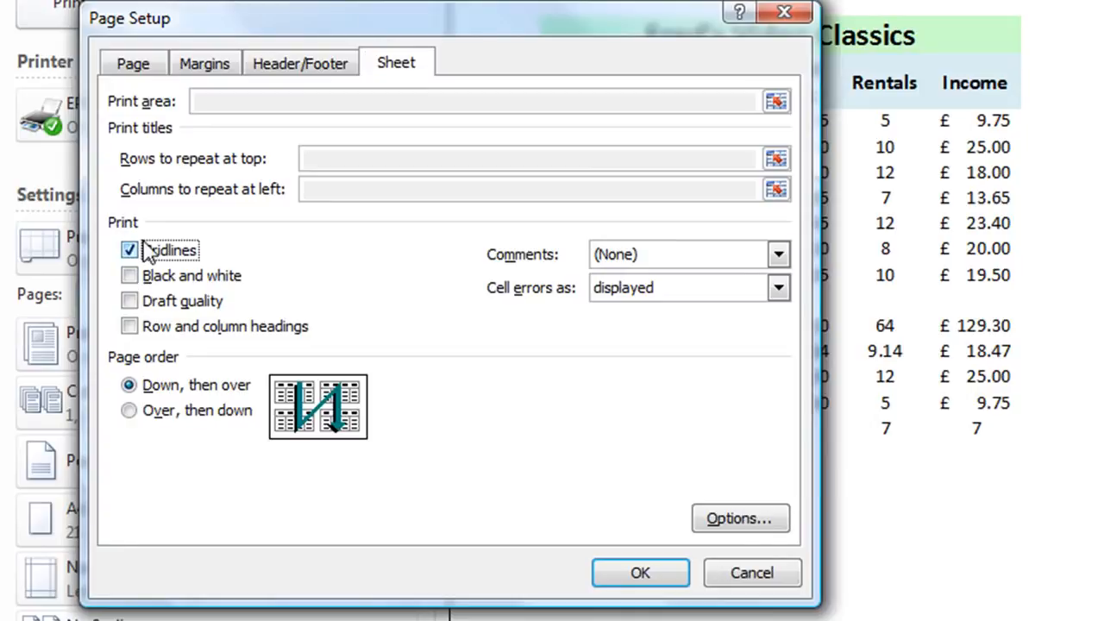
left_click(654, 576)
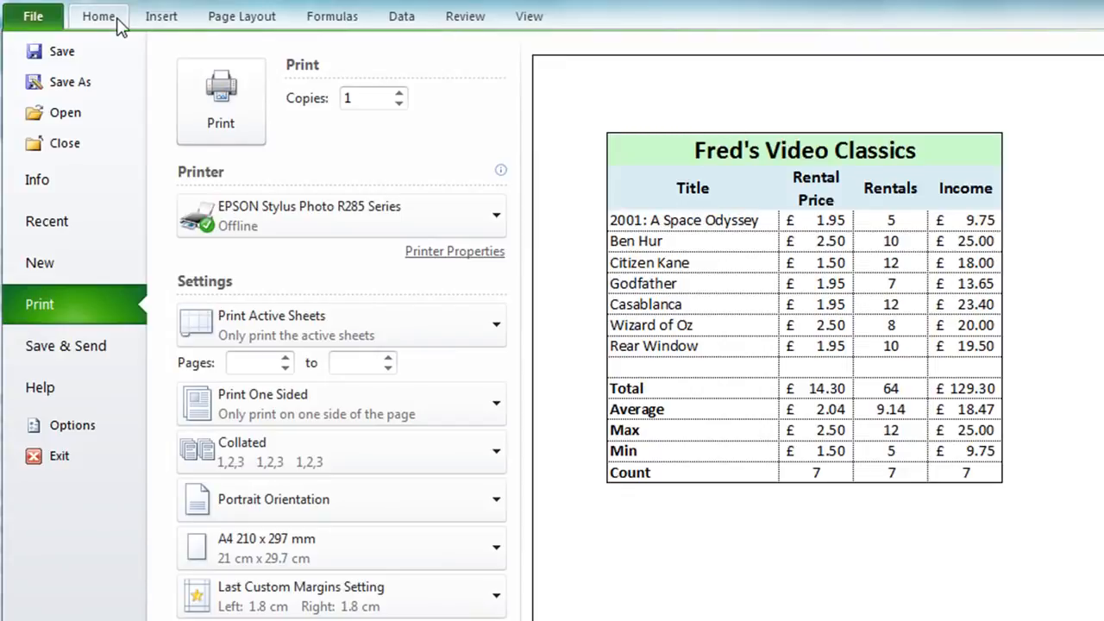
Return to the worksheet and apply All Borders to the whole table in A1:D15
left_click(119, 26)
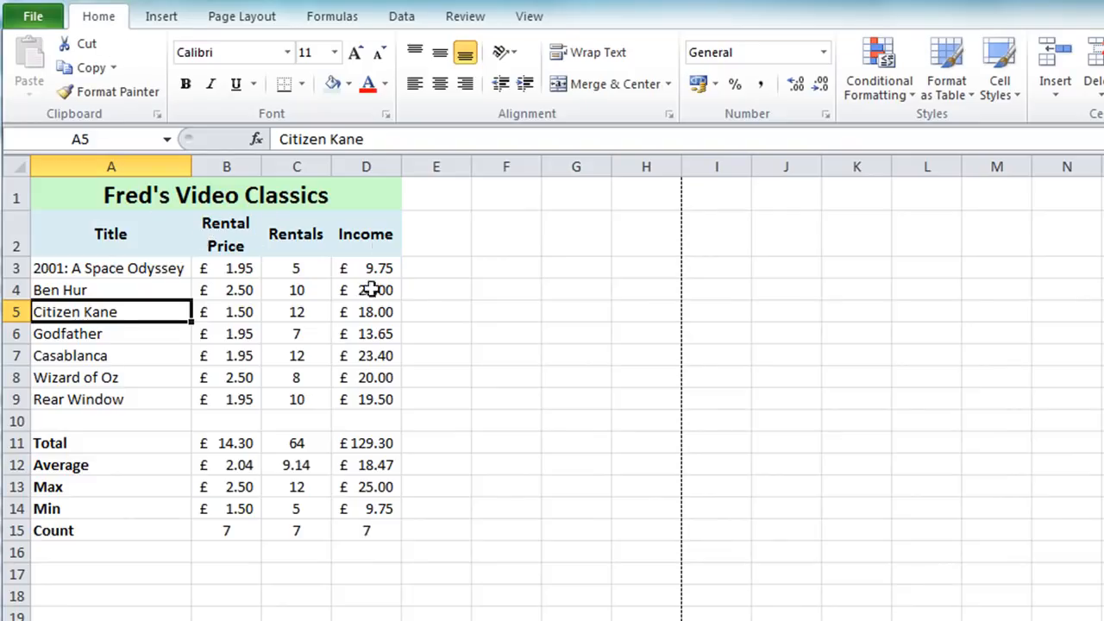
left_click_drag(184, 195, 352, 524)
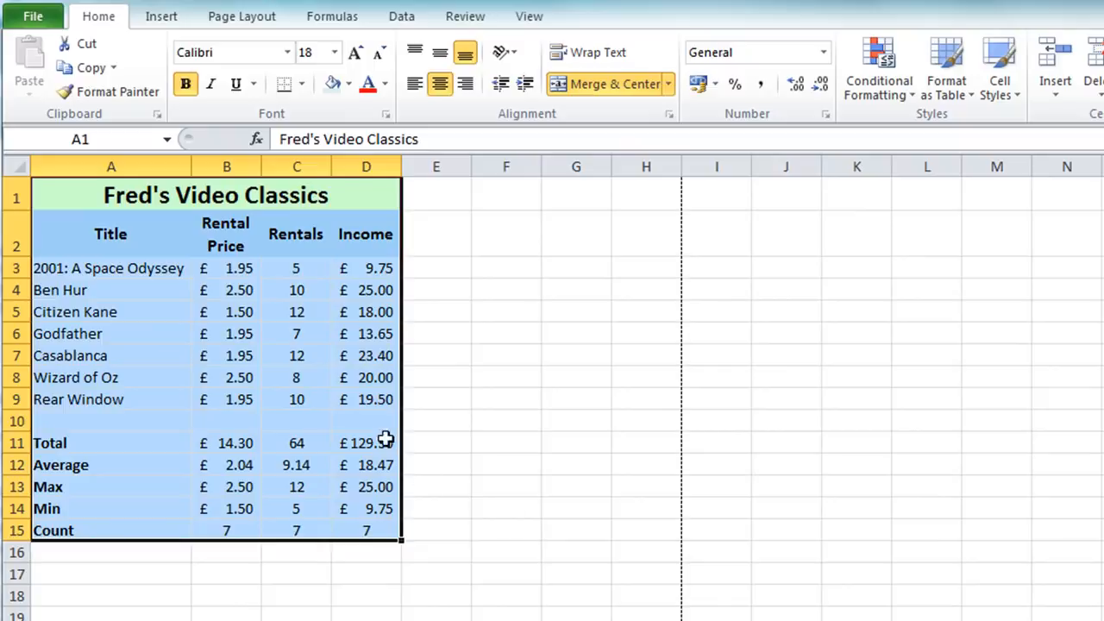
left_click(302, 84)
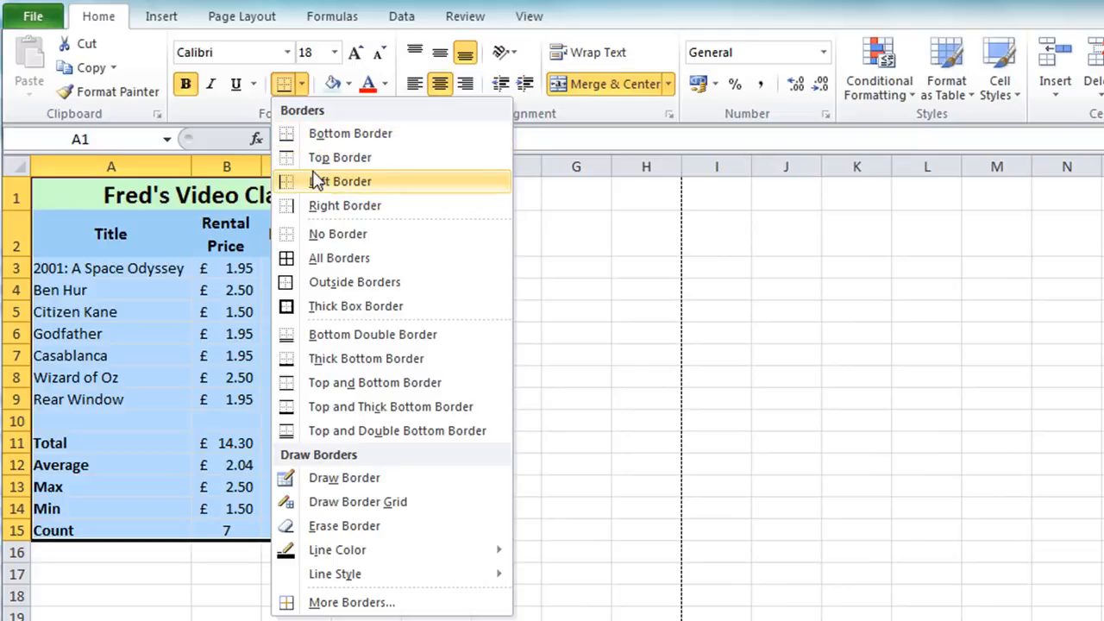
left_click(339, 258)
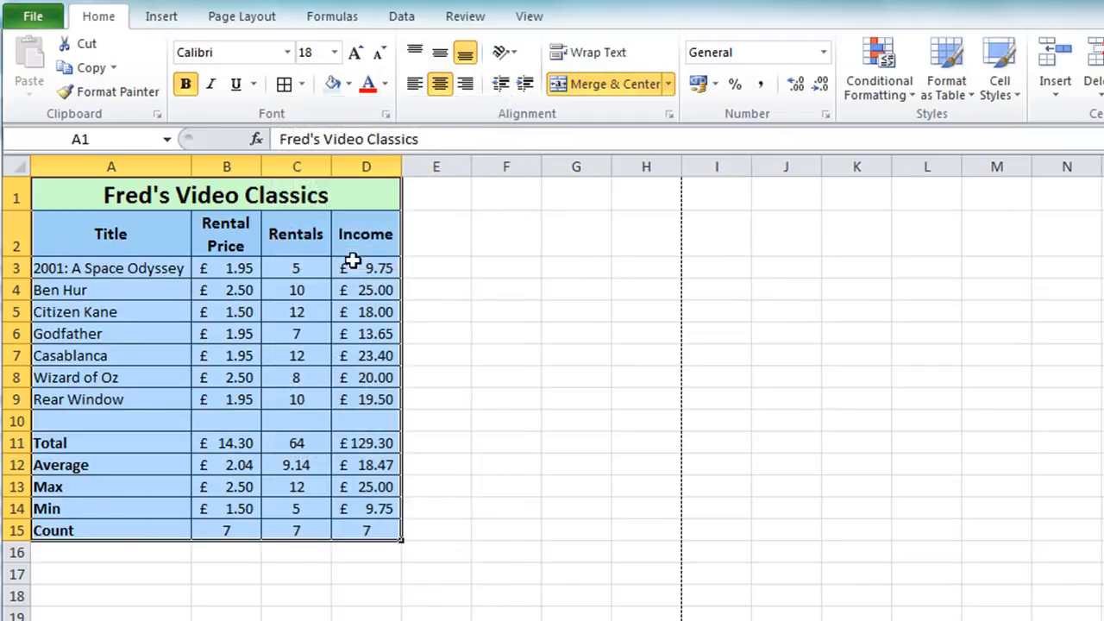
left_click(579, 311)
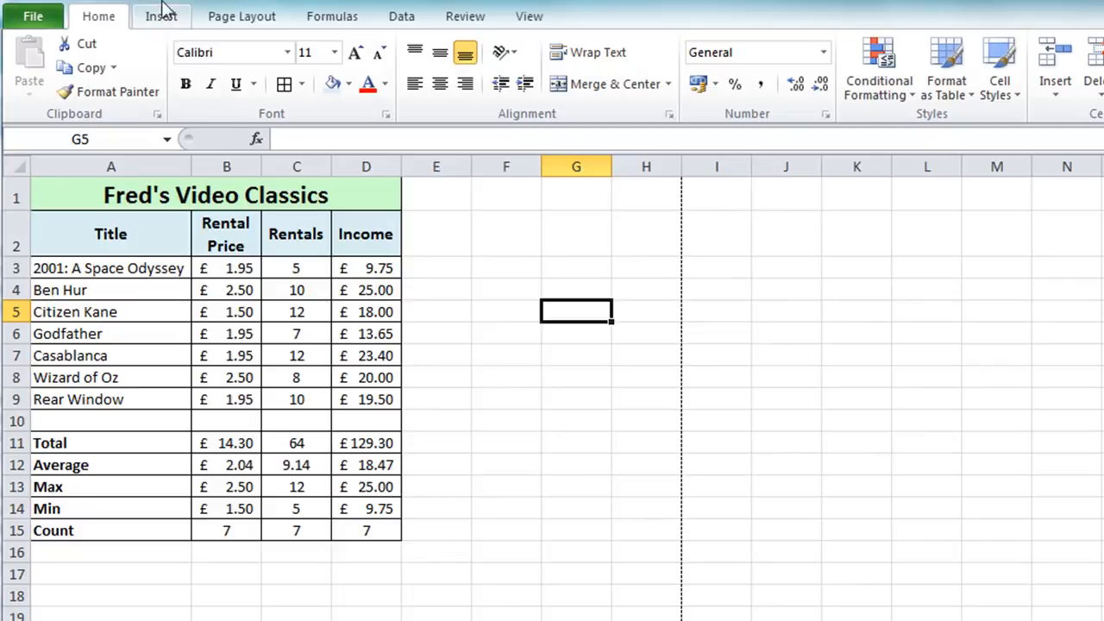
Check the bordered table in the print preview and return to the worksheet
left_click(31, 20)
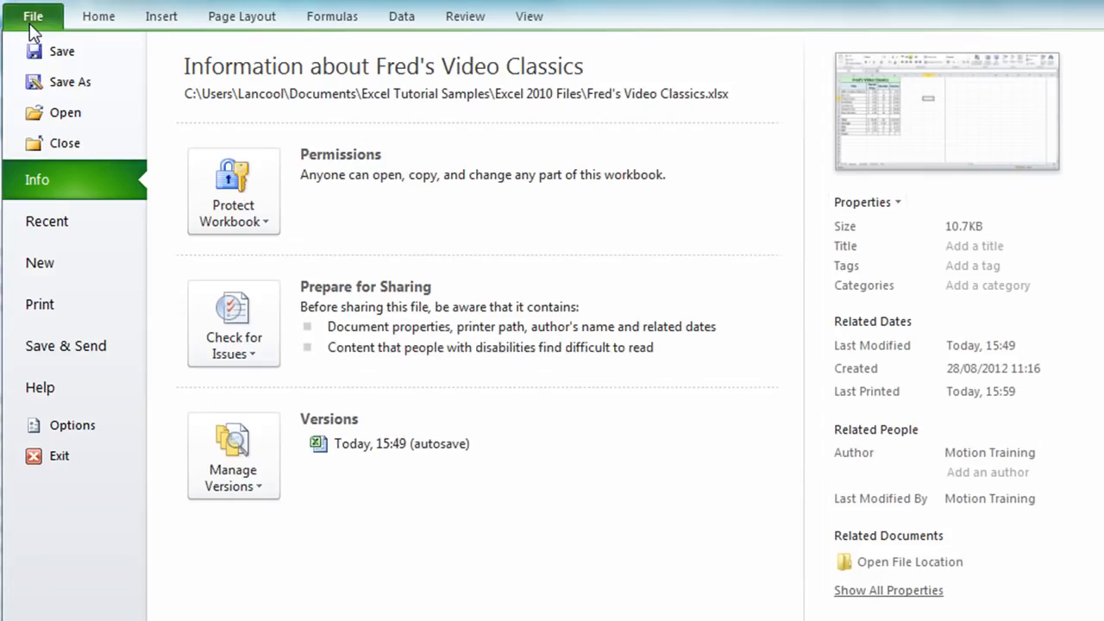
left_click(87, 313)
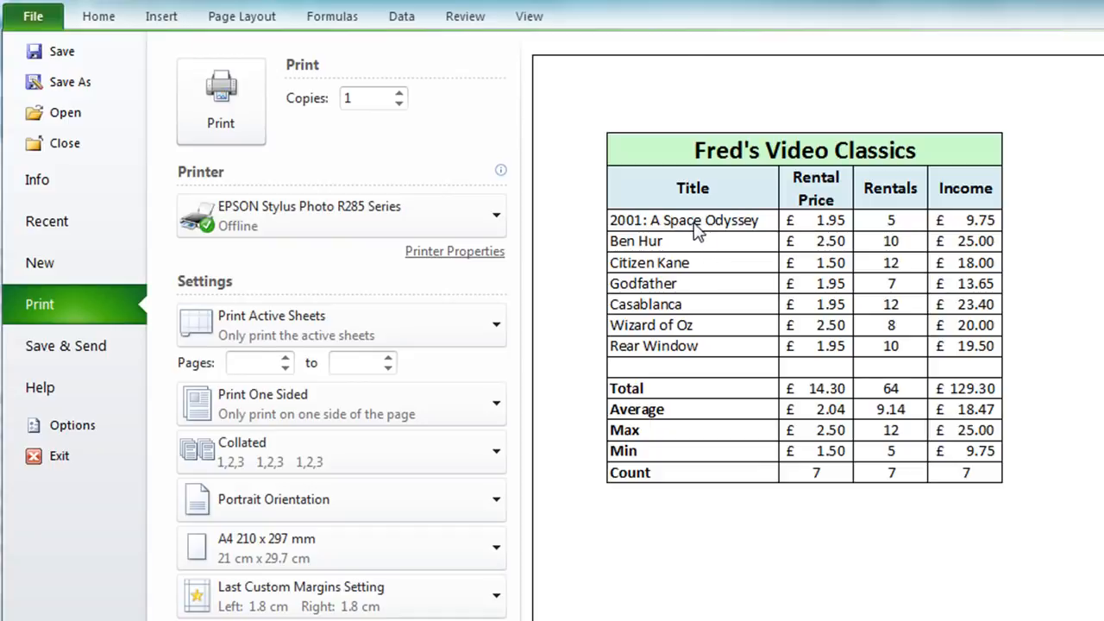
key("Escape")
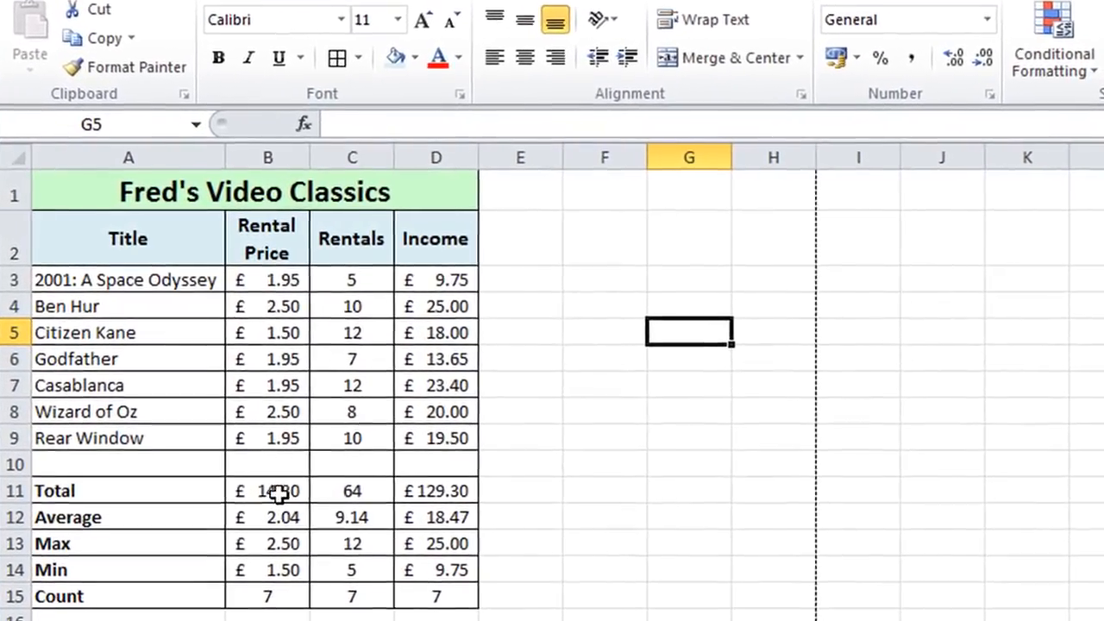
Clear the rental price total in B11 and the rentals and income counts in C15:D15
left_click(272, 495)
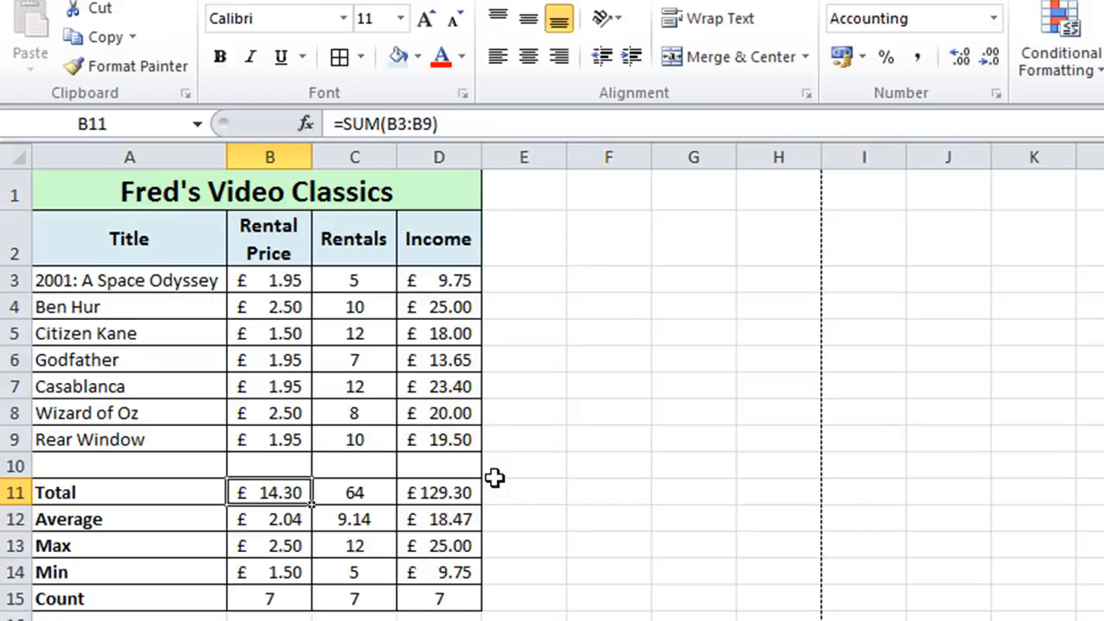
key("Delete")
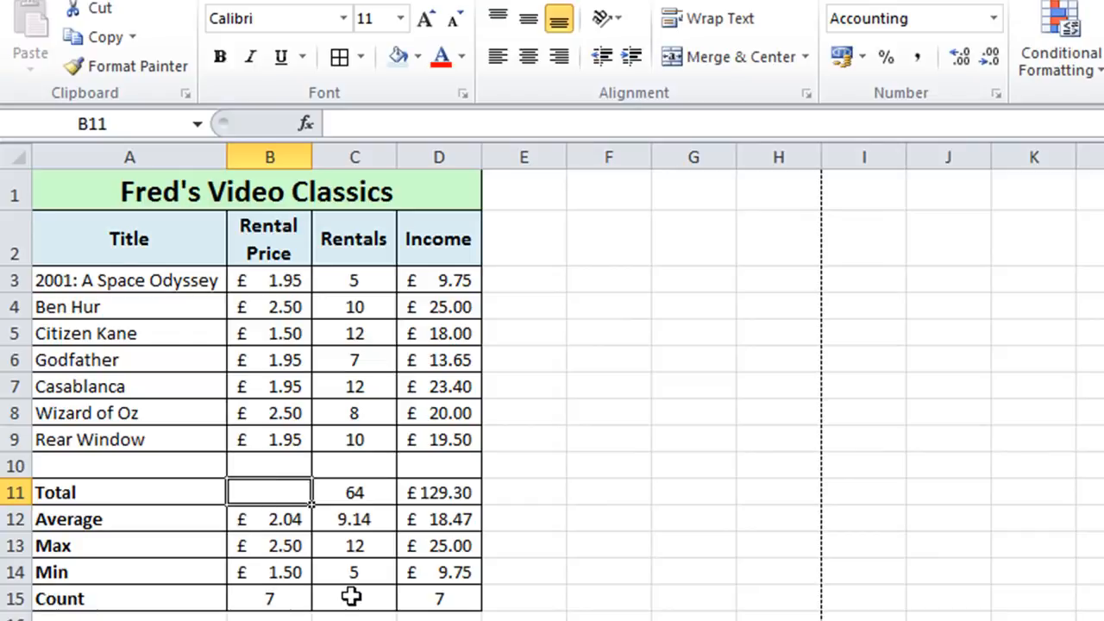
left_click_drag(351, 597, 405, 596)
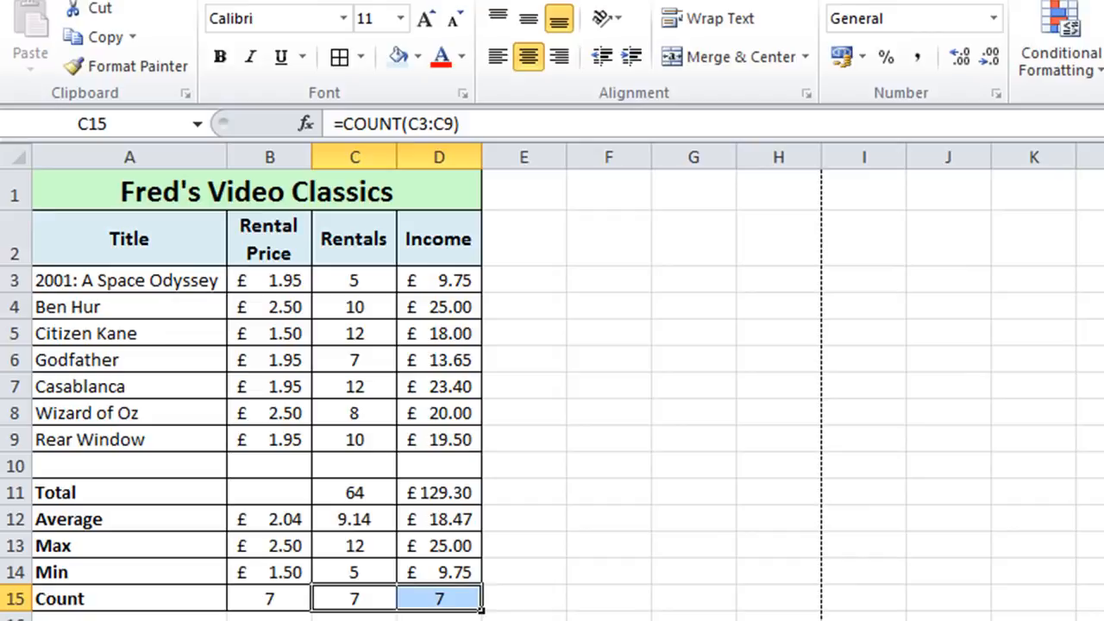
key("Delete")
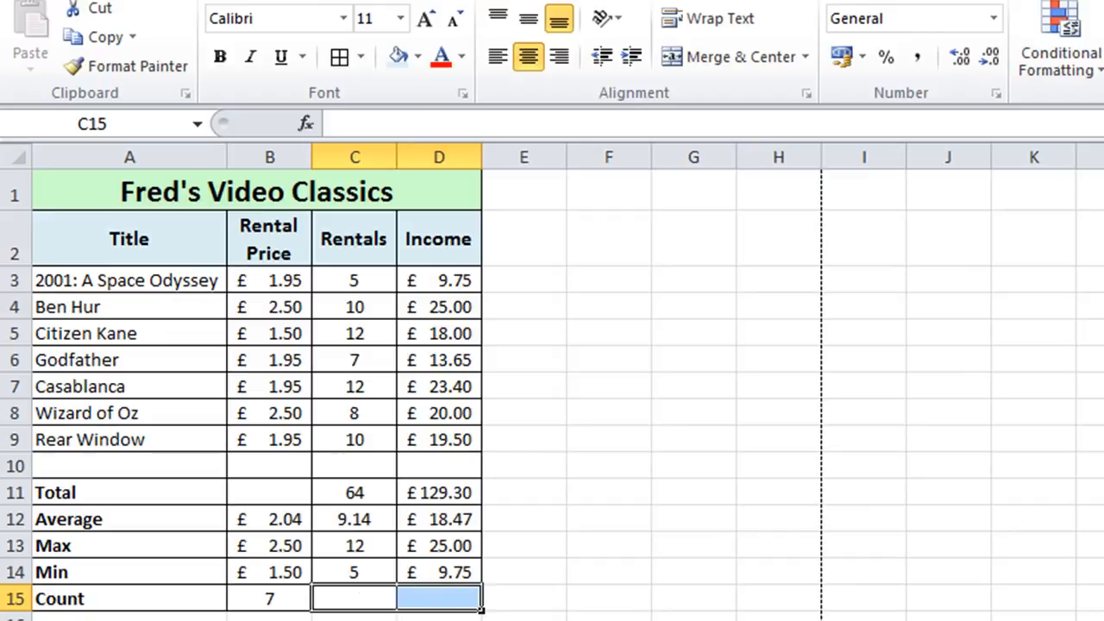
Enter a dash (-) in the empty summary cells B11, C15 and D15, and center the one in B11
left_click(272, 492)
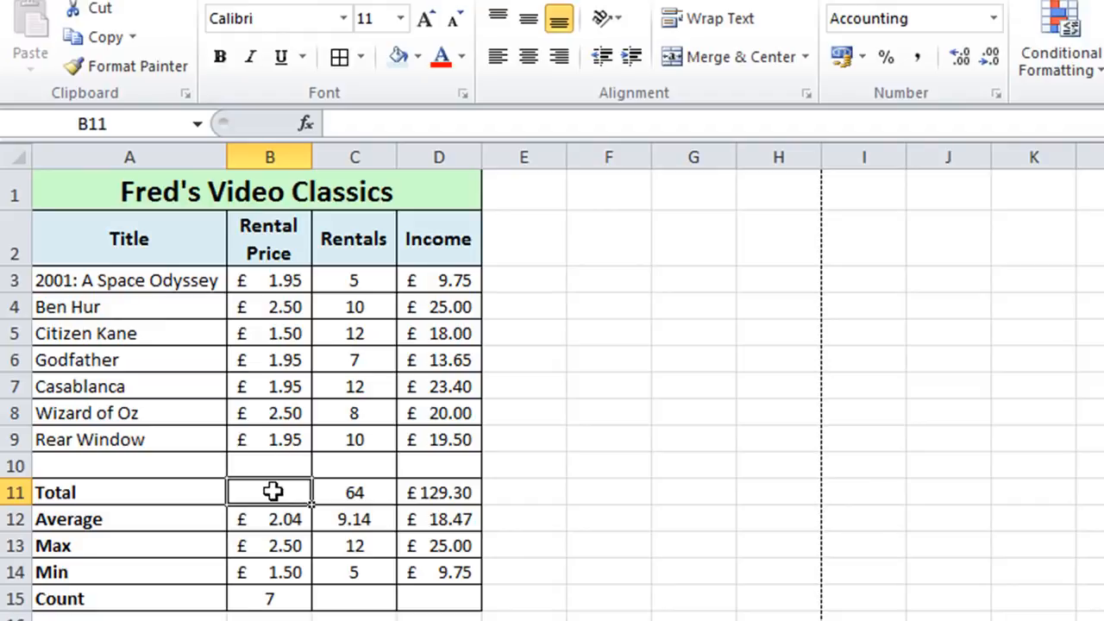
type("-")
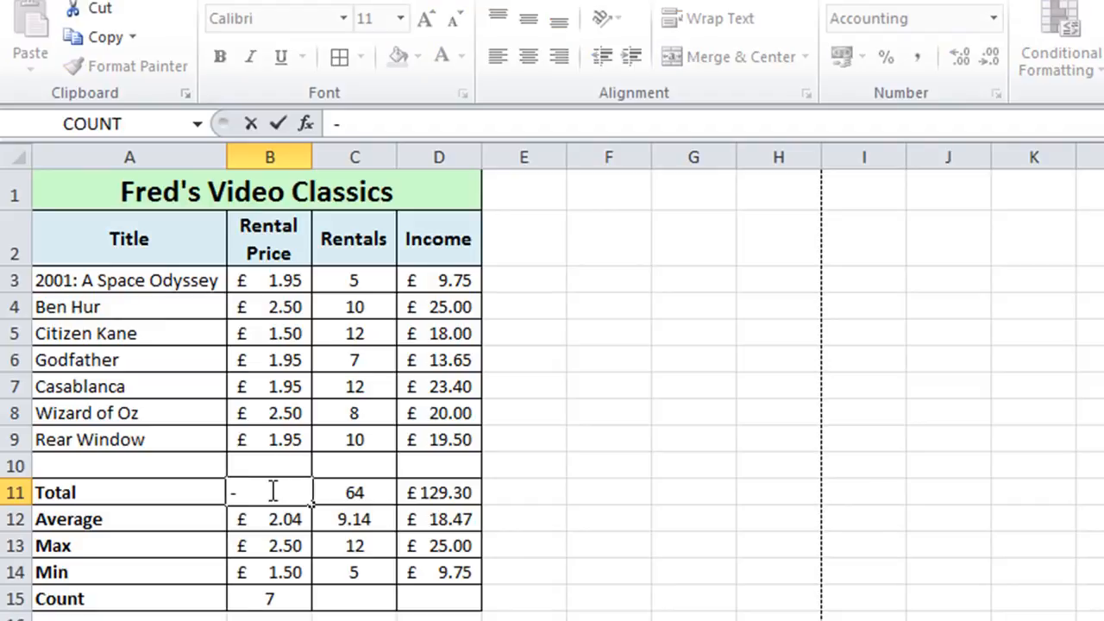
key("Return")
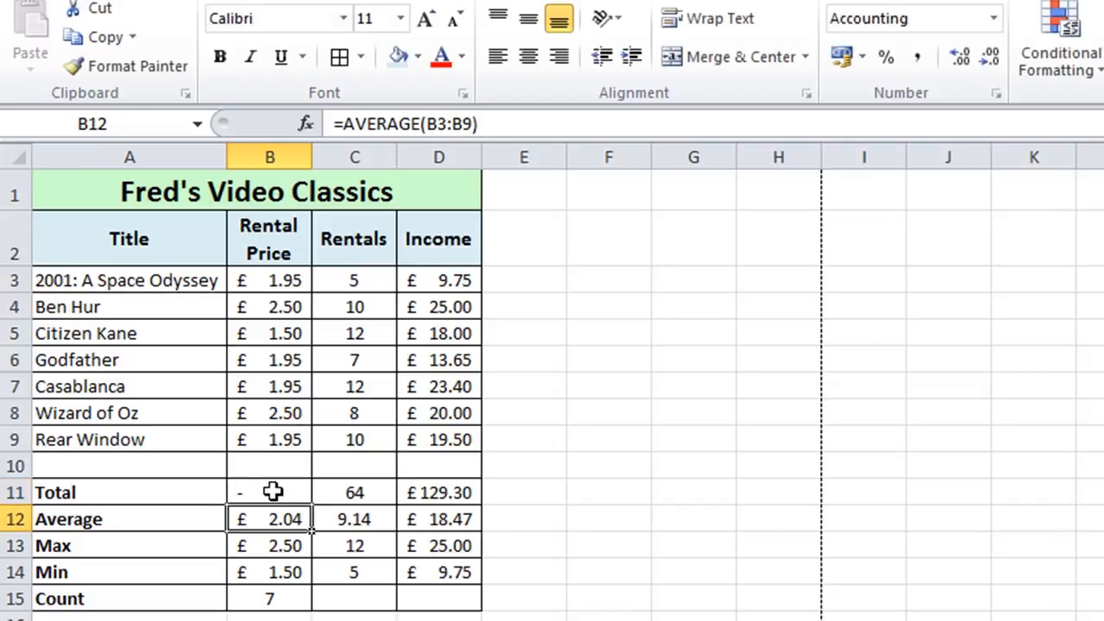
left_click(343, 596)
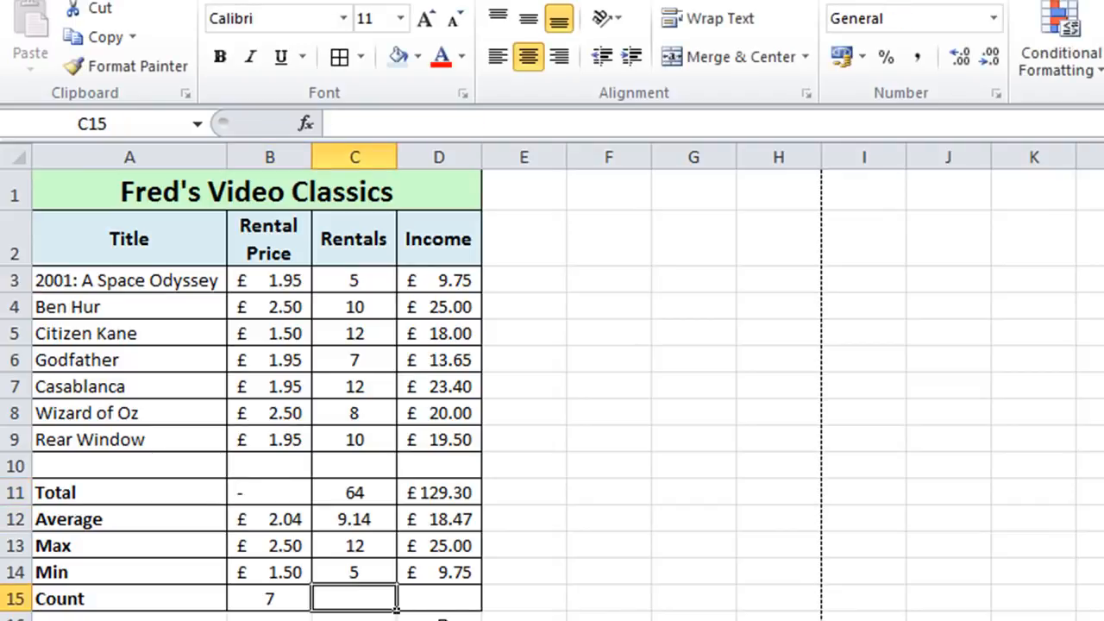
type("-")
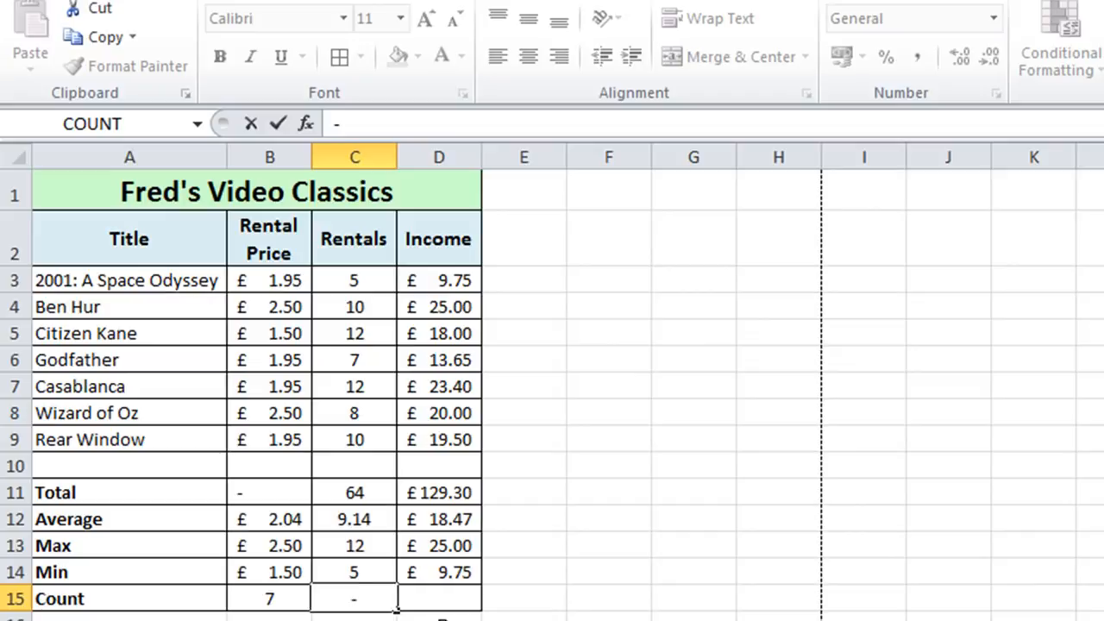
key("Tab")
type("-")
key("Tab")
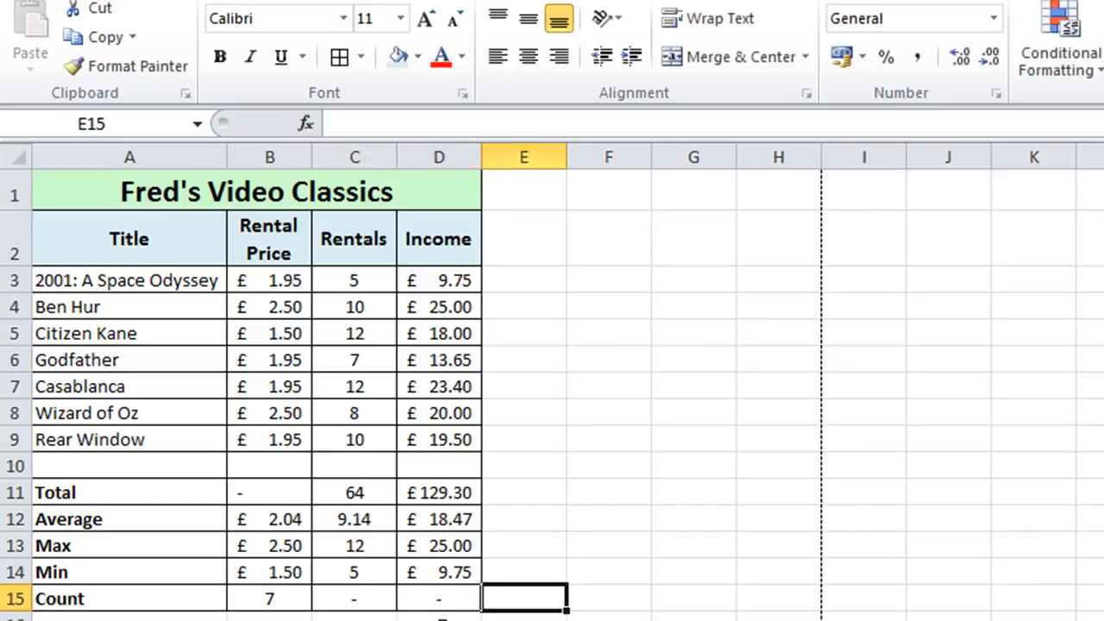
left_click(259, 484)
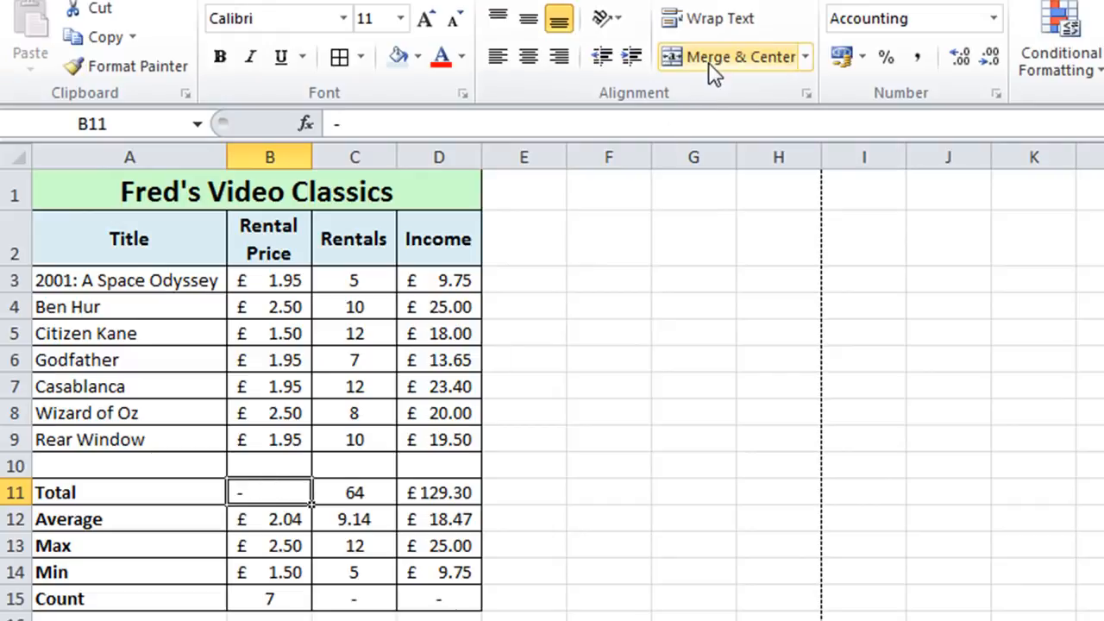
left_click(534, 70)
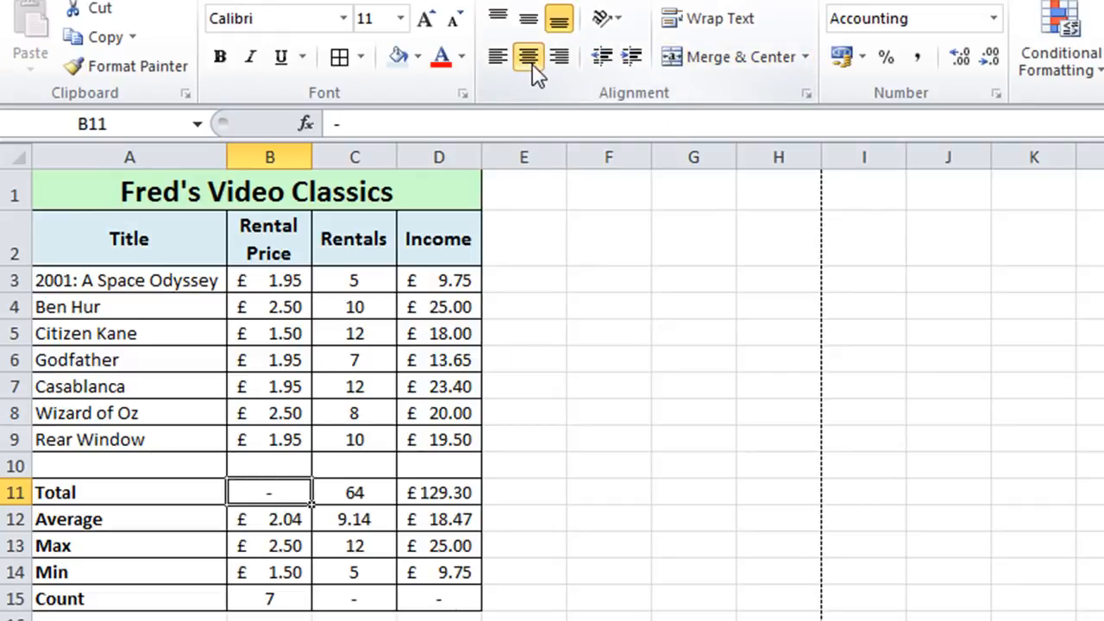